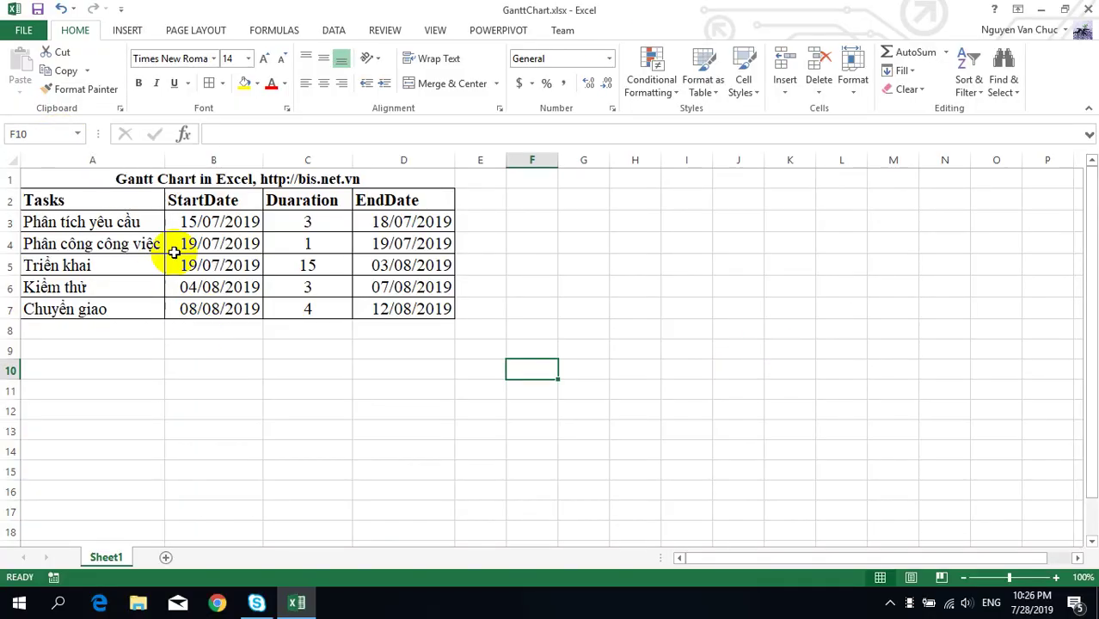
- Review the task table's column headers, start and end dates, and the duration formula in C5
click(138, 183)
click(94, 198)
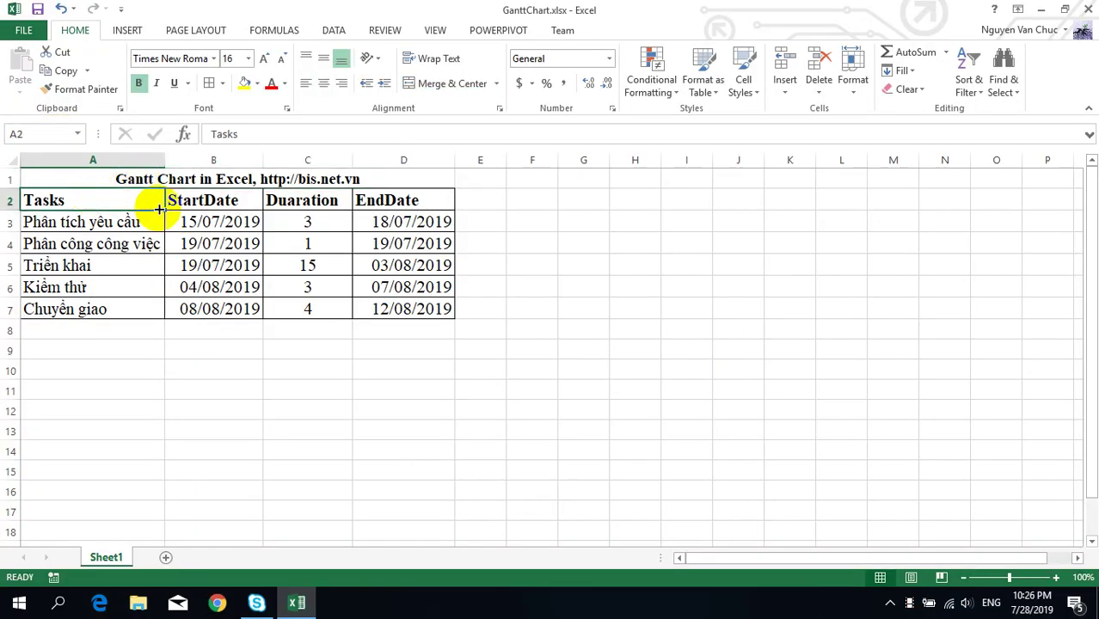
click(198, 201)
click(383, 196)
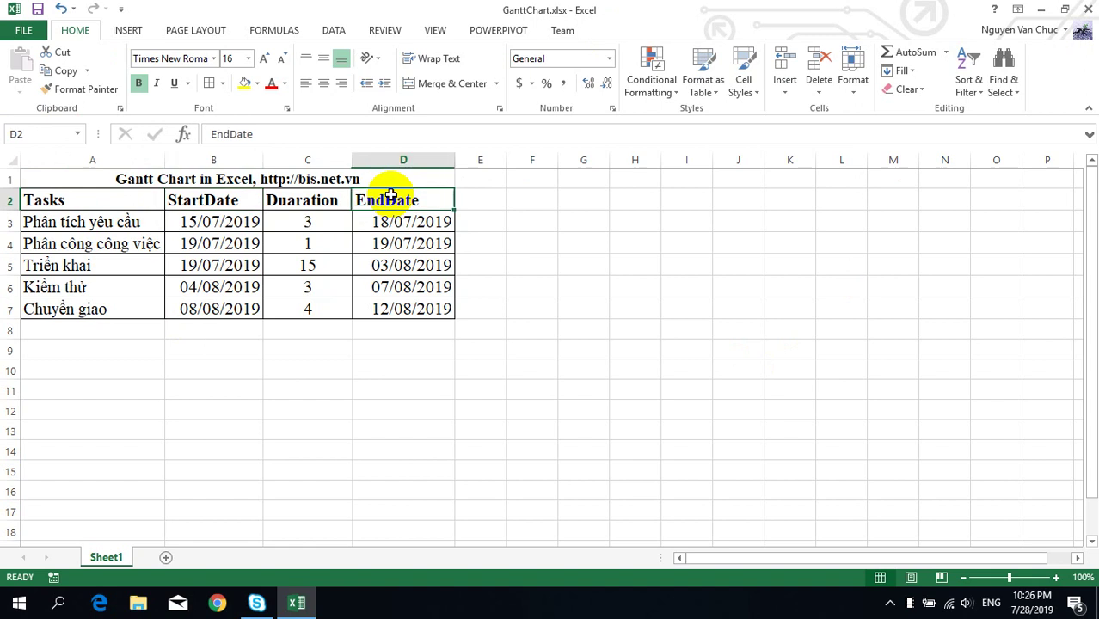
click(303, 202)
drag(215, 222, 211, 301)
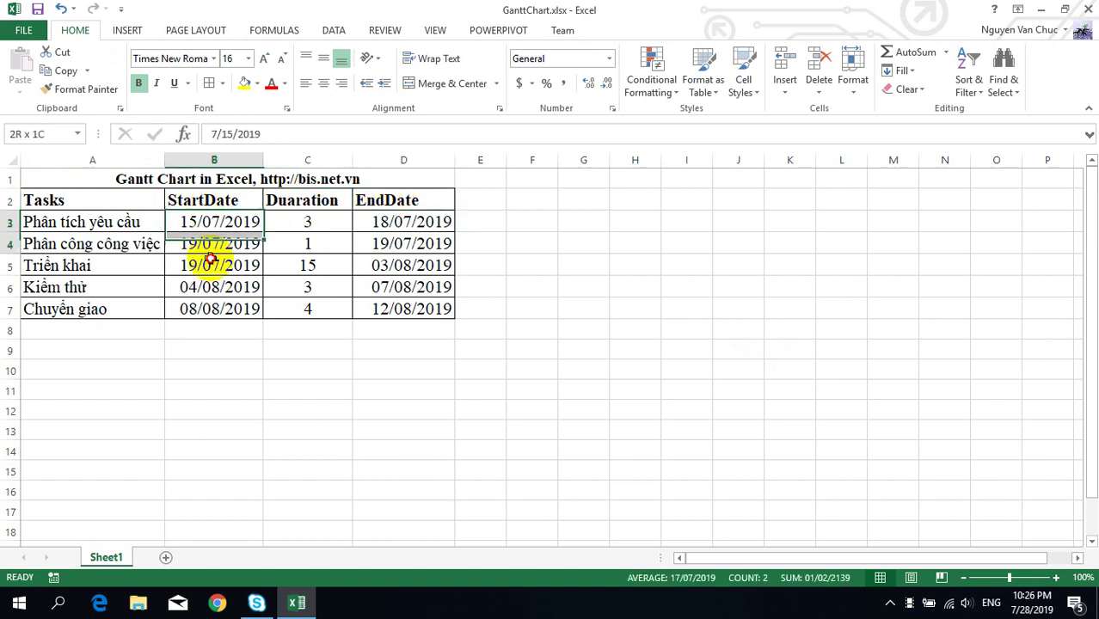
drag(392, 222, 382, 305)
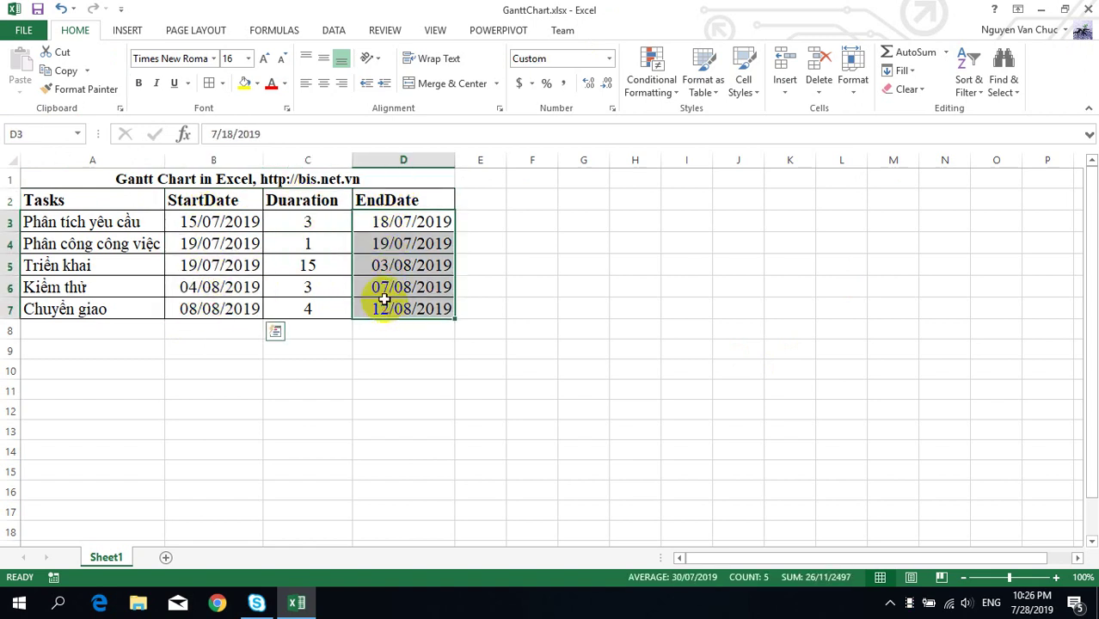
click(292, 265)
click(223, 265)
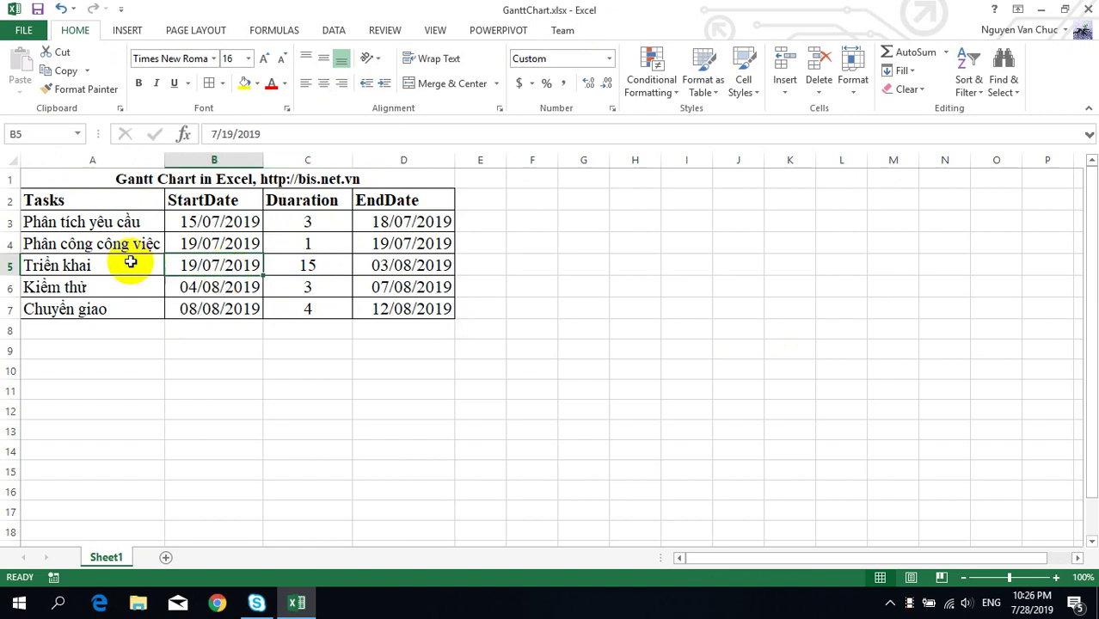
- Review the five task names in column A
click(88, 223)
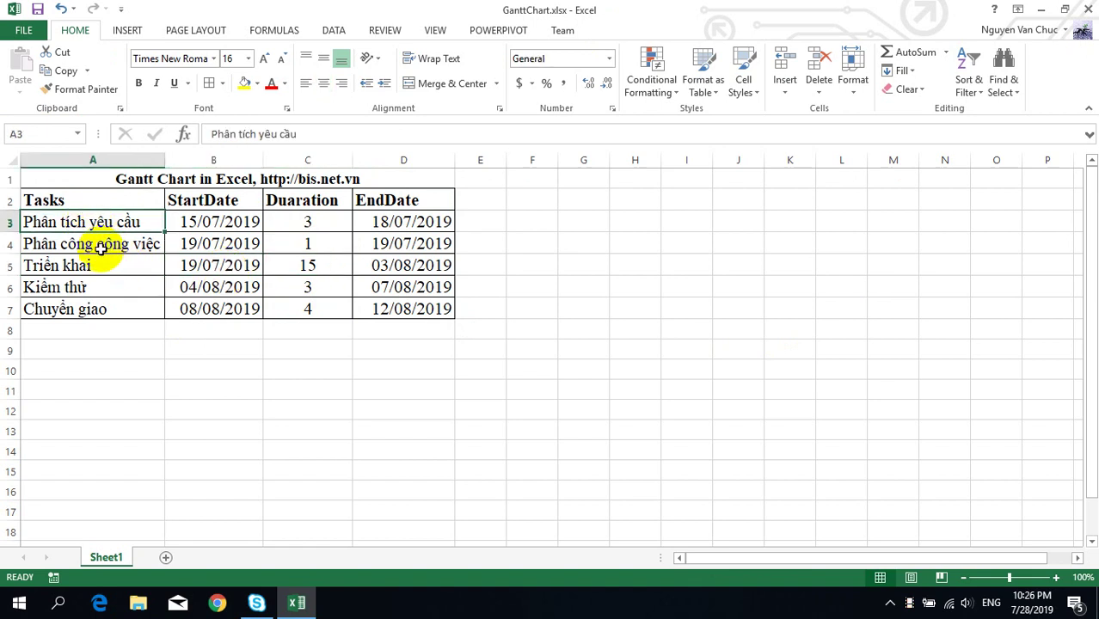
click(90, 246)
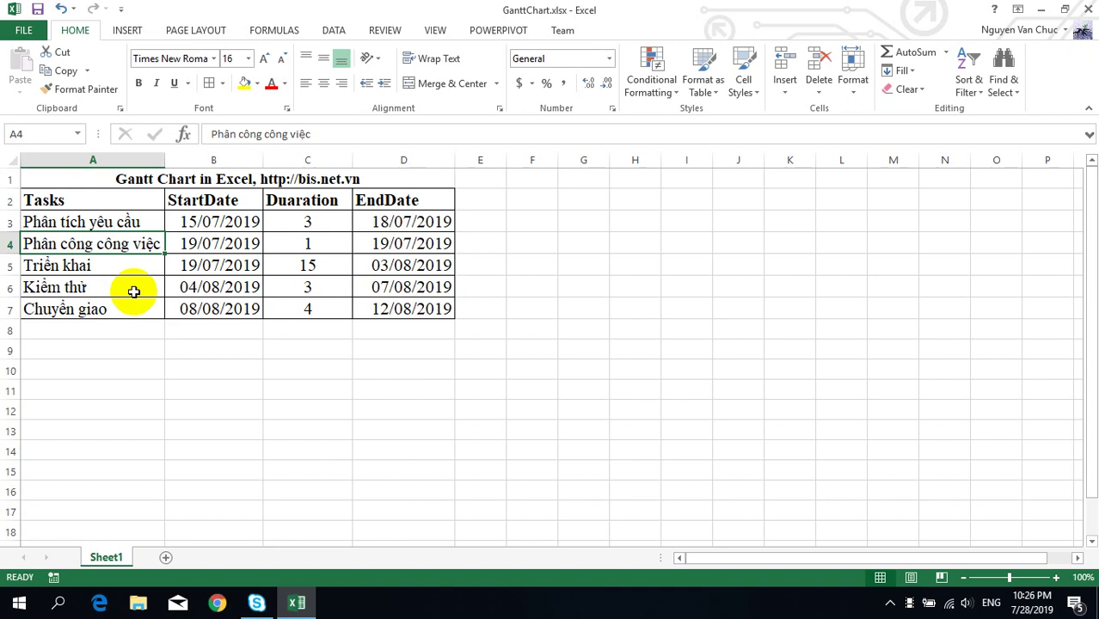
click(73, 265)
click(86, 285)
click(101, 307)
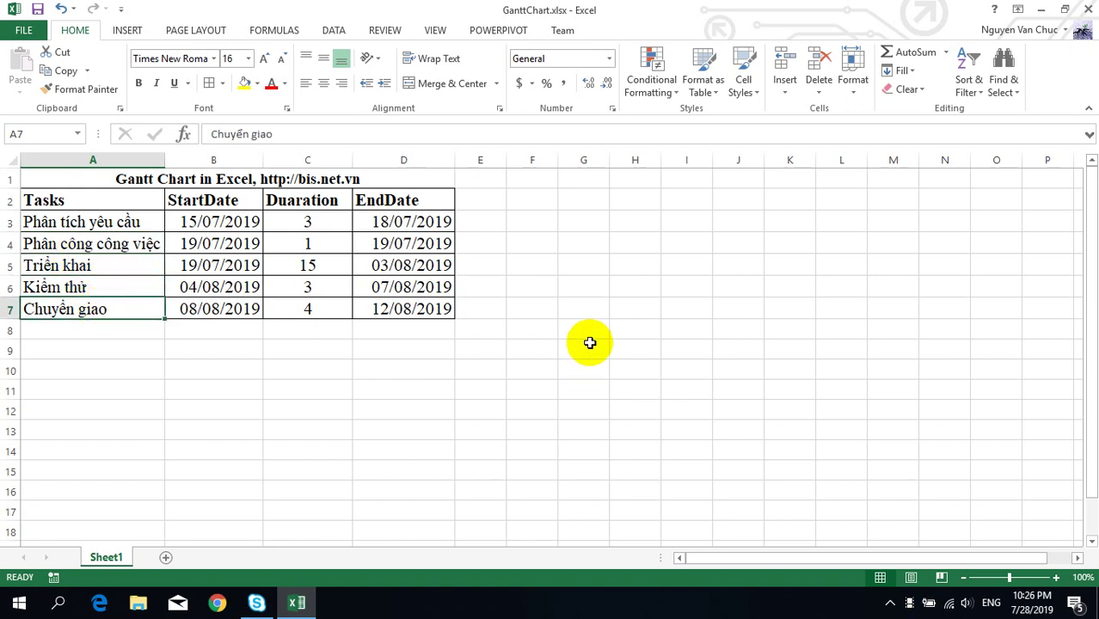
- Insert an empty stacked bar chart and move it up beside the task table
click(578, 221)
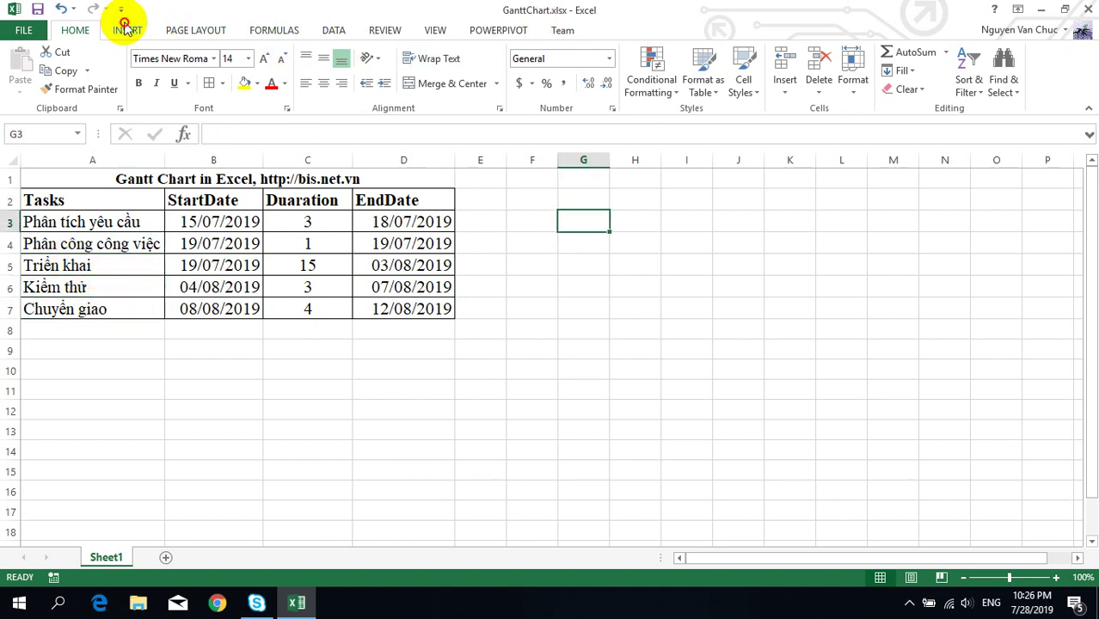
click(126, 30)
click(536, 49)
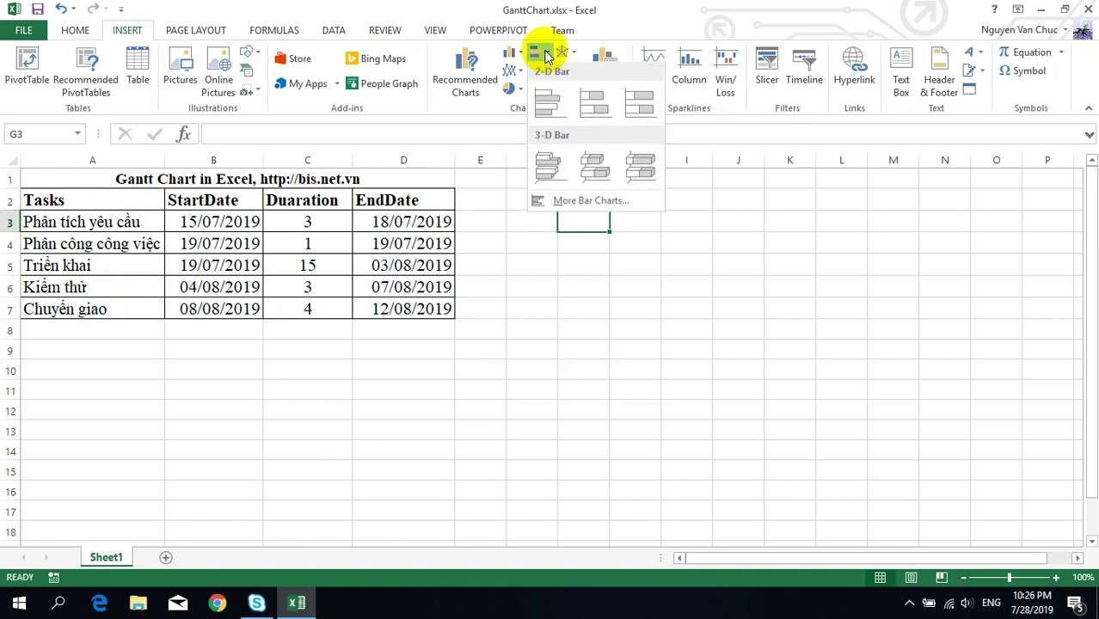
click(594, 105)
drag(503, 258, 650, 195)
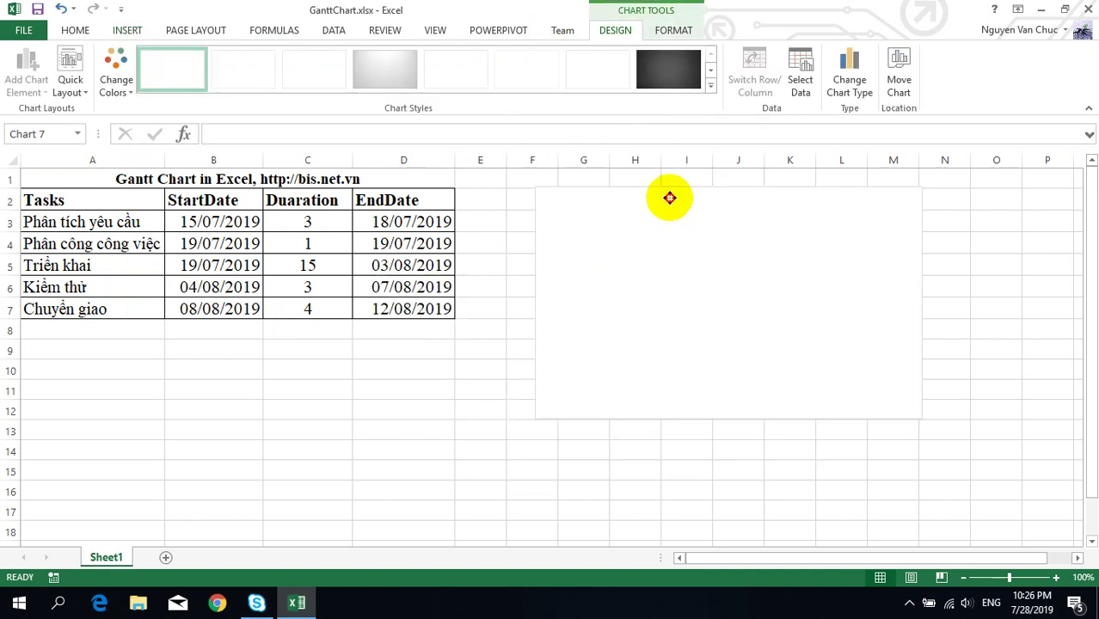
- Set the chart data range to the StartDate column B2:B7
click(798, 77)
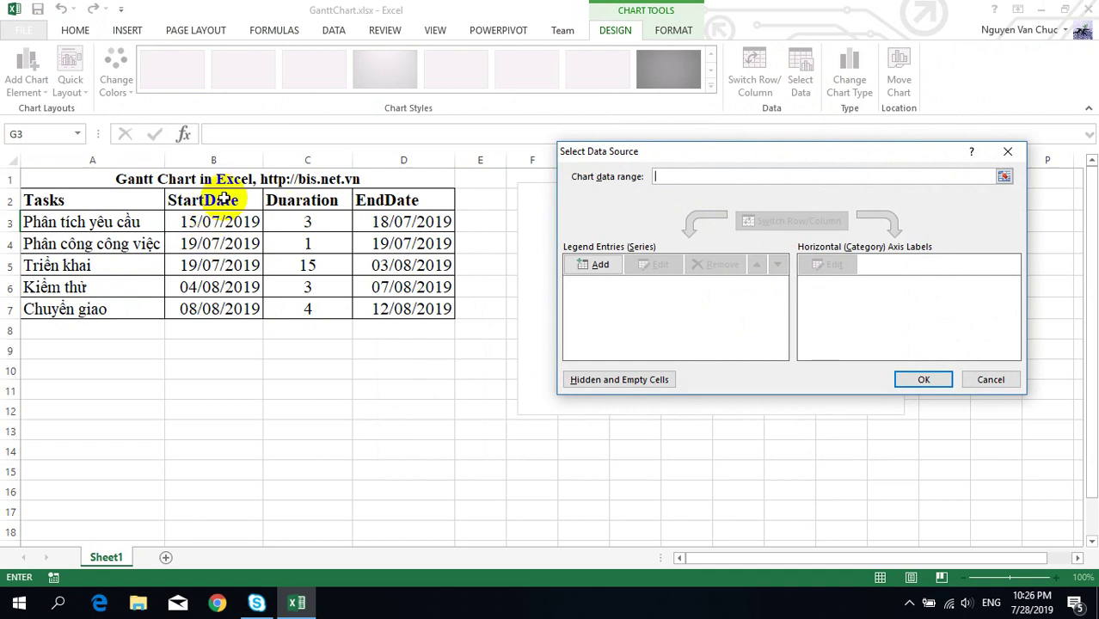
drag(222, 202, 222, 297)
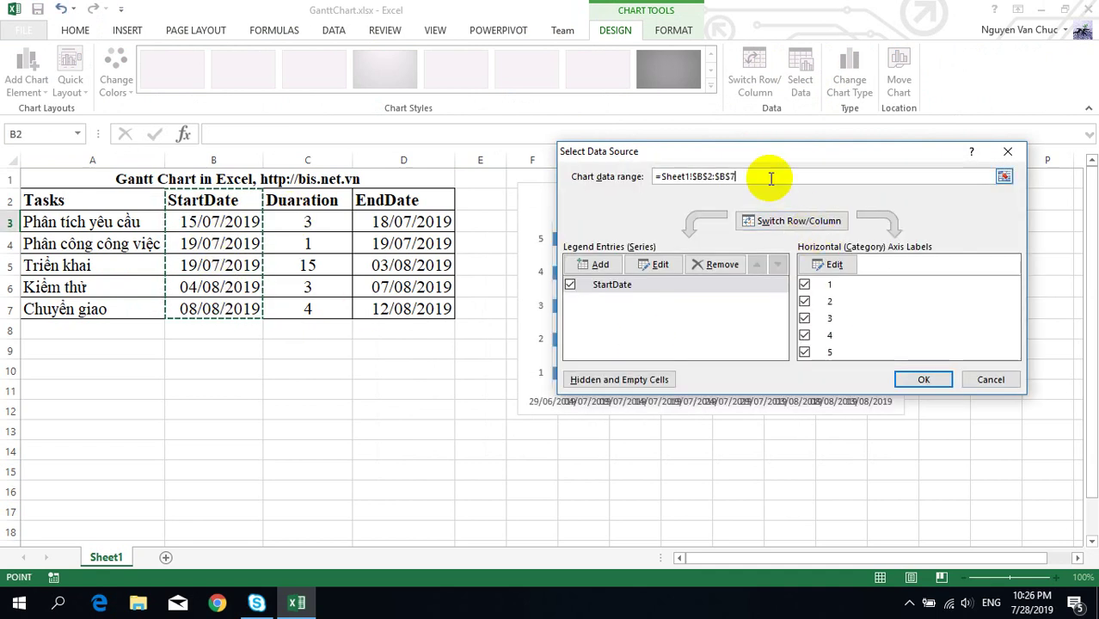
mouse_move(748, 151)
mouse_down()
mouse_move(750, 378)
mouse_move(743, 224)
mouse_up()
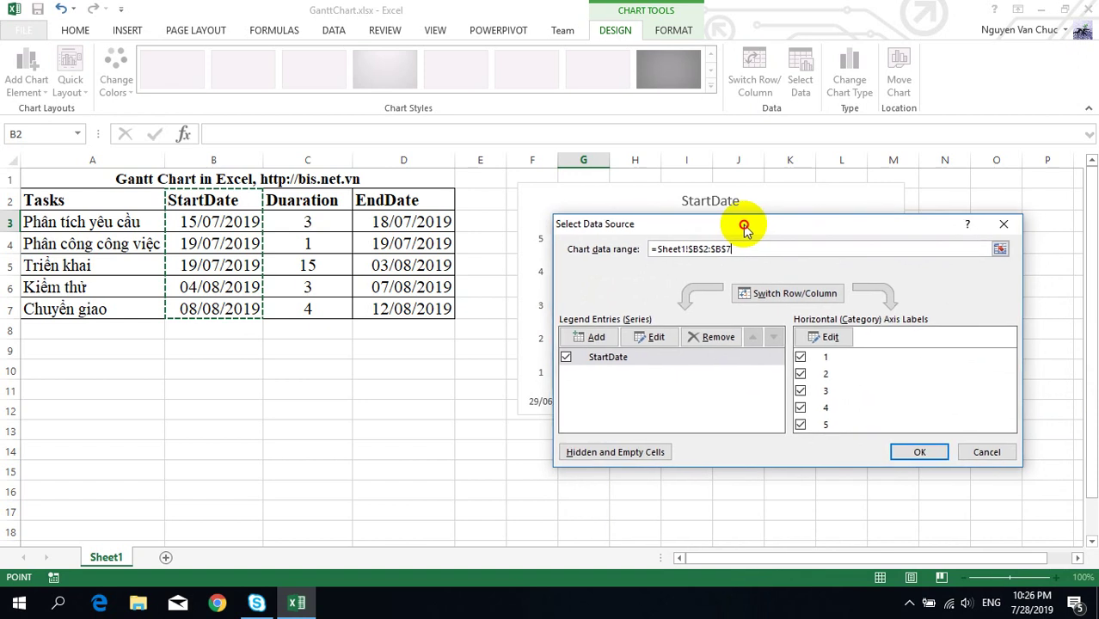
- Add a series named Duration with values C3:C7, stacking orange bars after the blue ones
click(594, 339)
text(Duration)
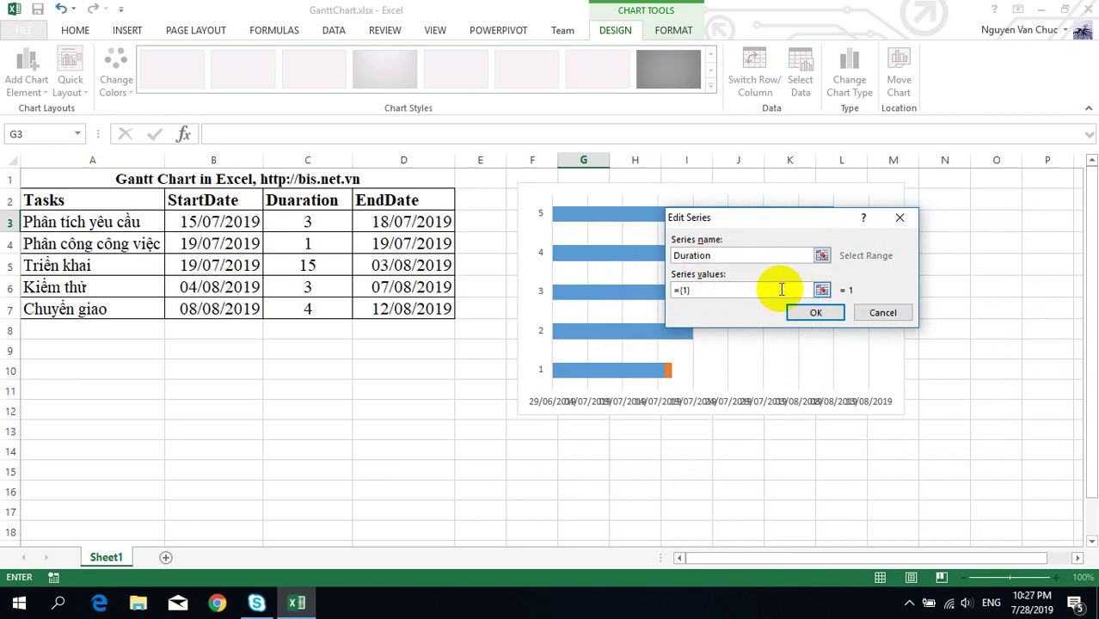
click(822, 292)
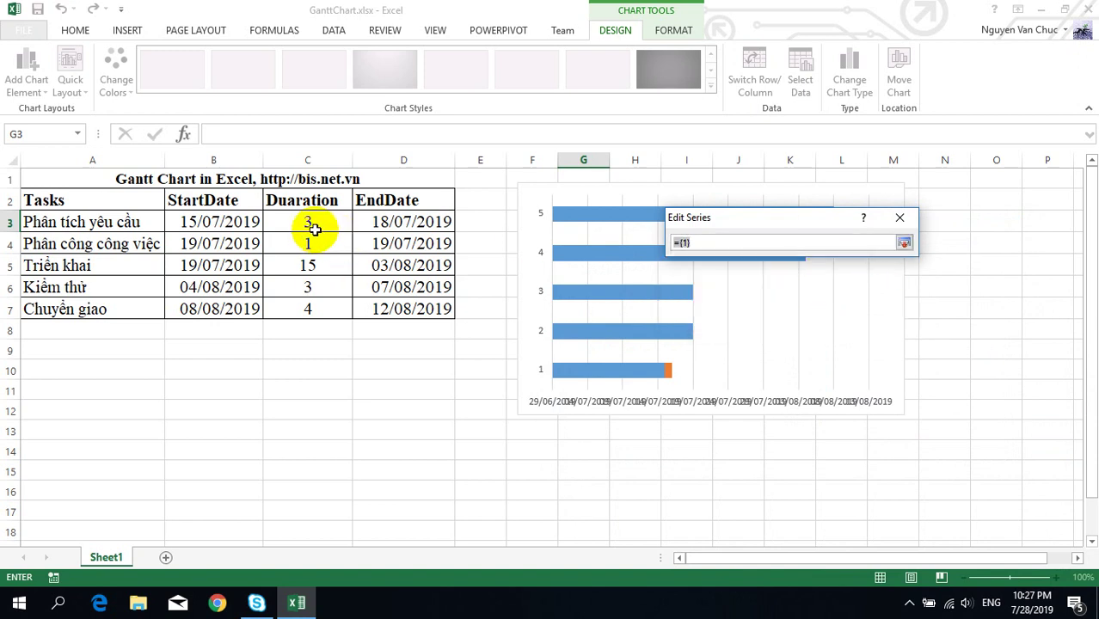
drag(309, 223, 344, 303)
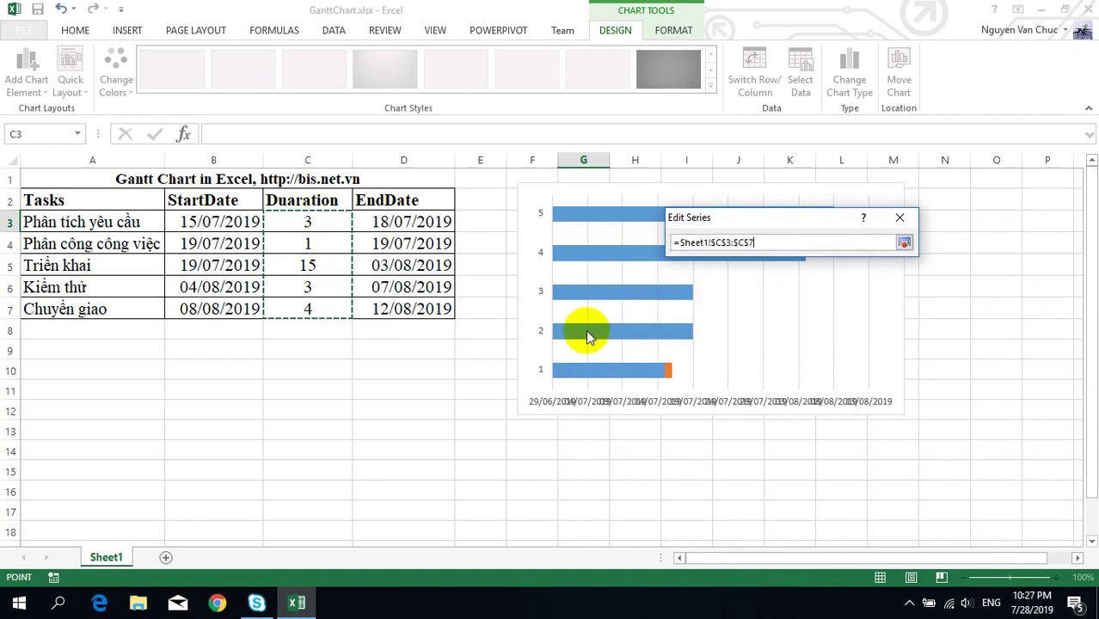
click(904, 244)
mouse_move(803, 224)
mouse_down()
mouse_move(796, 430)
mouse_move(724, 288)
mouse_up()
click(768, 388)
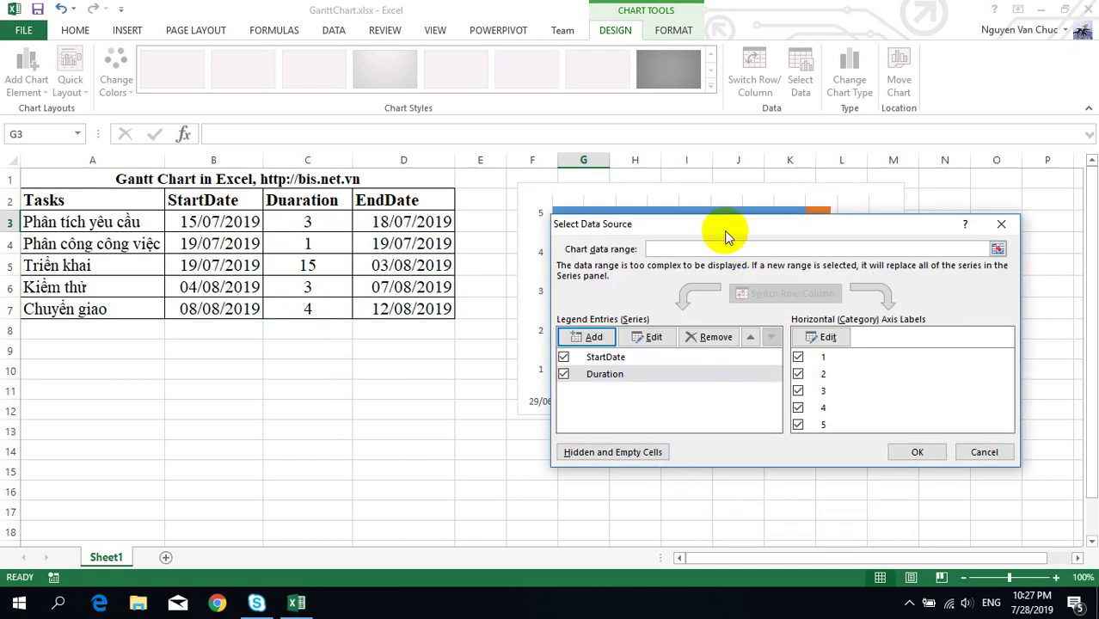
drag(729, 233, 585, 247)
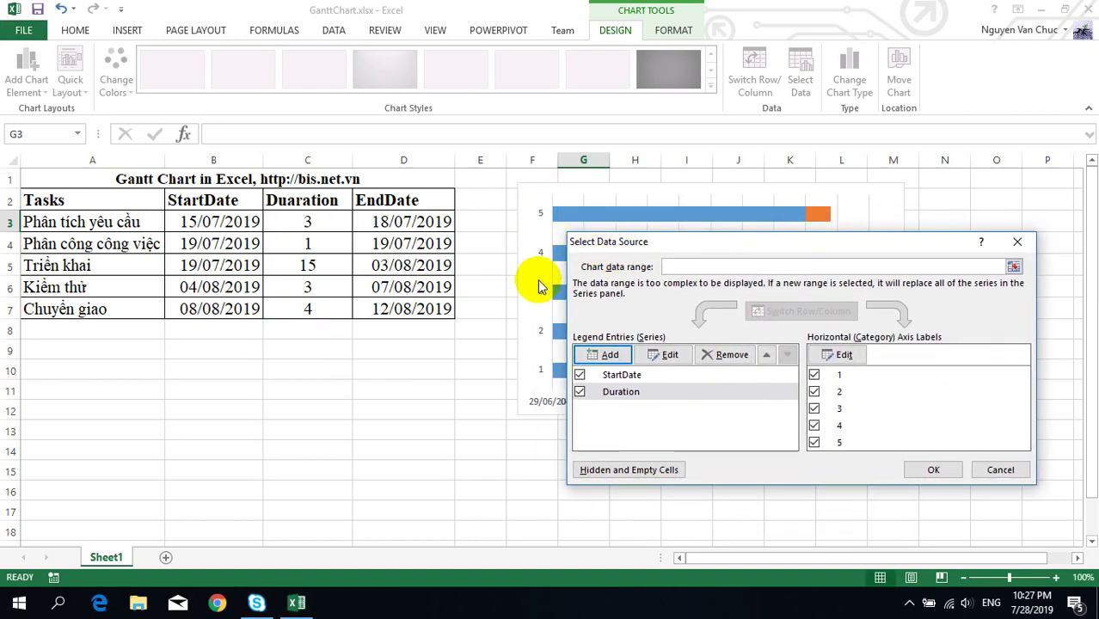
- Use task names A3:A7 as the category axis labels and apply the data changes
click(614, 378)
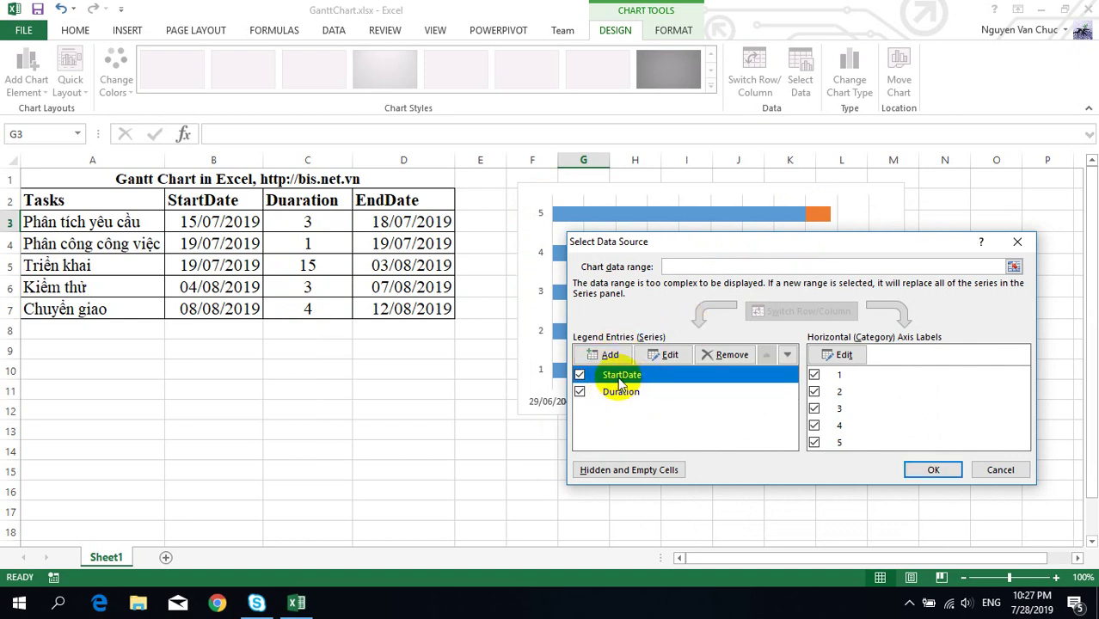
click(839, 356)
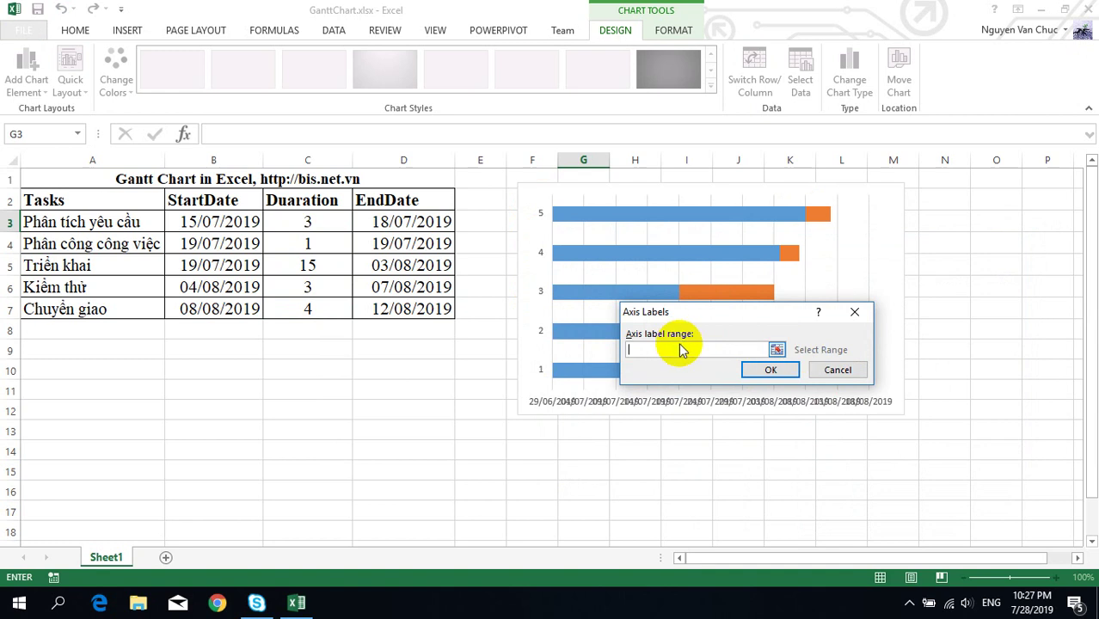
drag(72, 222, 96, 304)
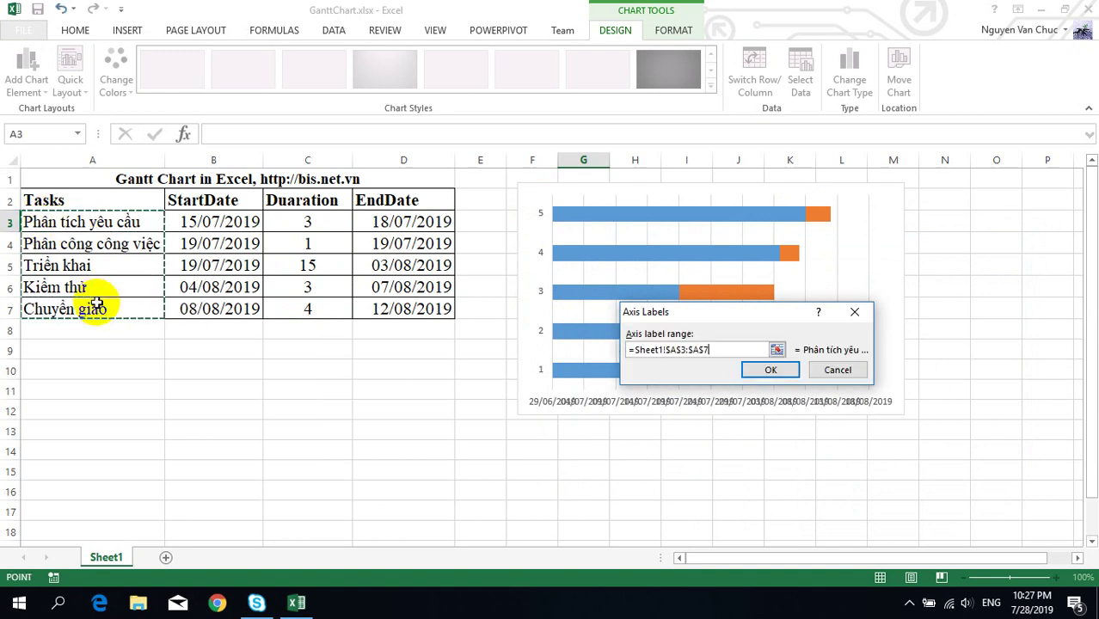
click(777, 370)
mouse_move(663, 241)
mouse_down()
mouse_move(732, 314)
mouse_move(494, 361)
mouse_move(521, 232)
mouse_up()
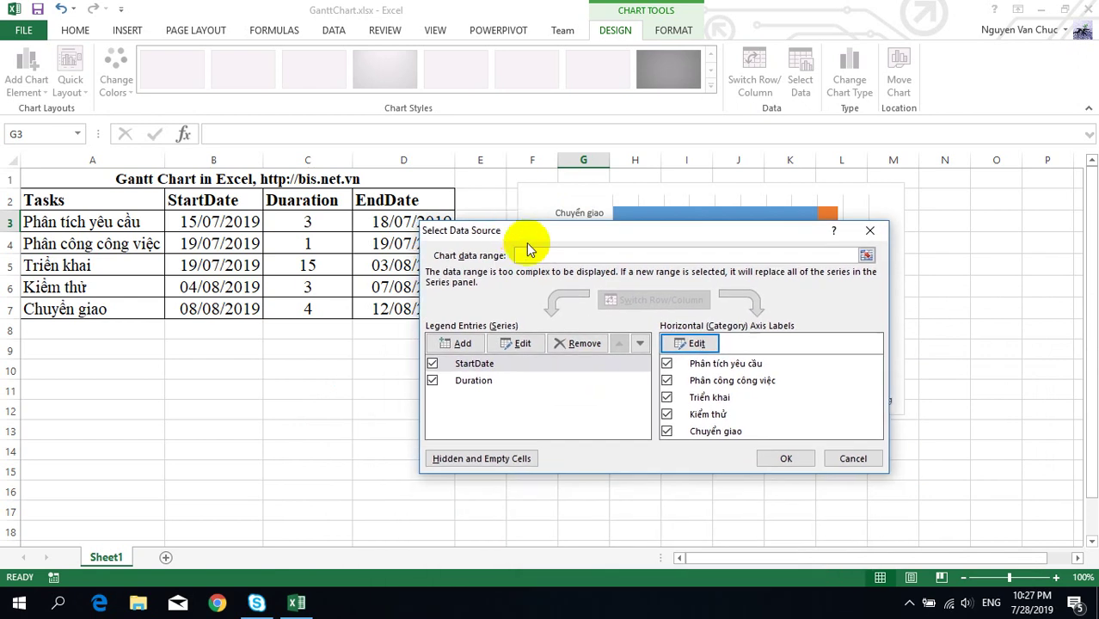
click(785, 454)
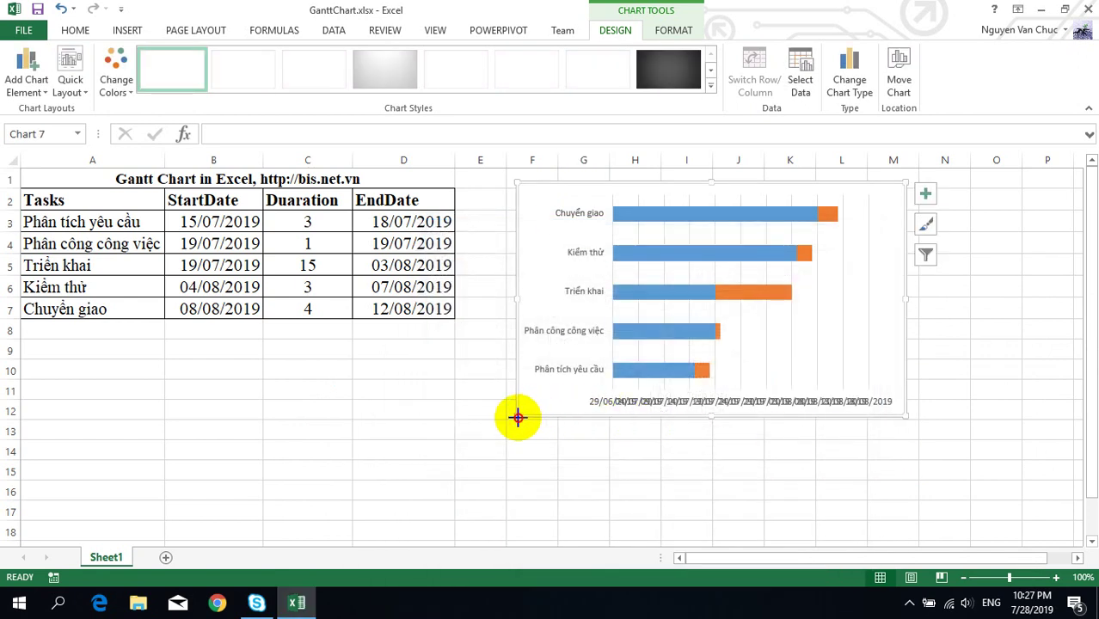
drag(517, 418, 332, 431)
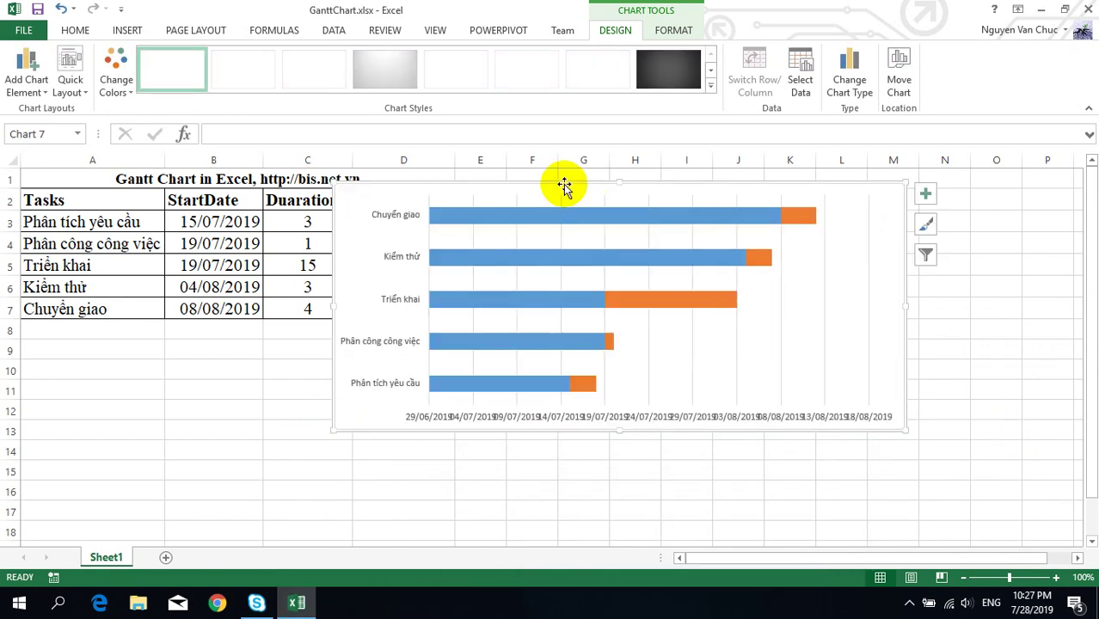
drag(563, 186, 567, 204)
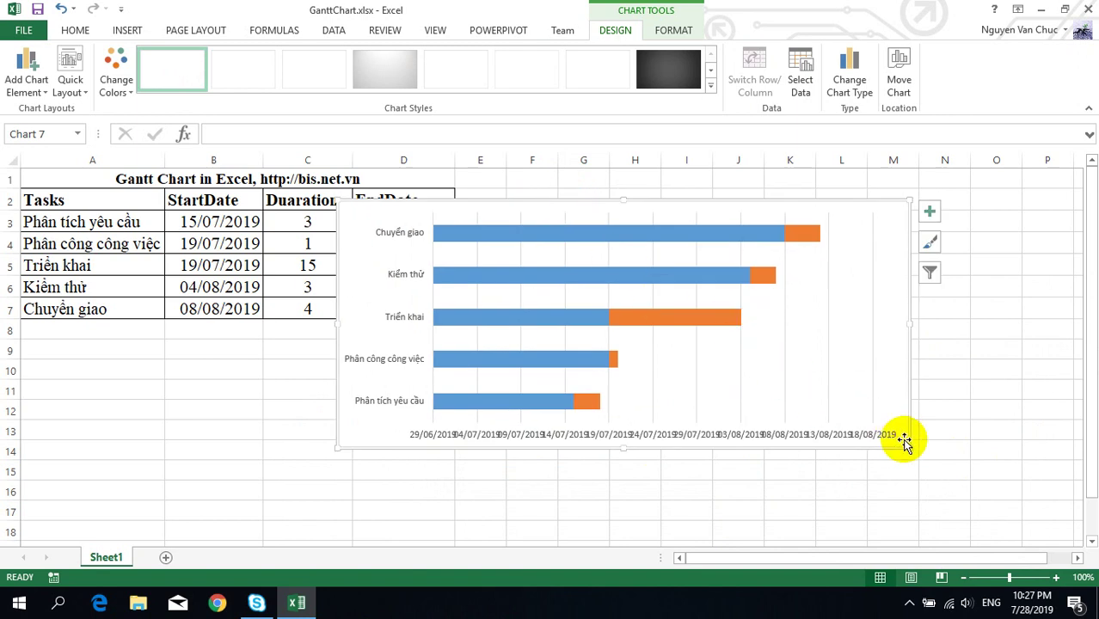
drag(909, 445, 966, 468)
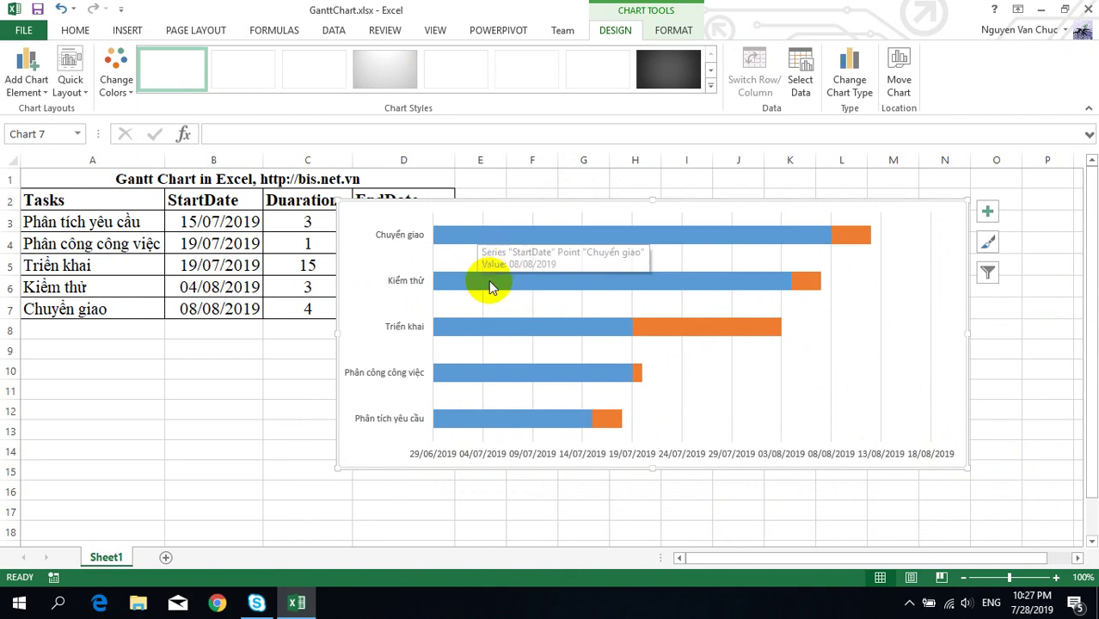
- Give the StartDate series No fill and No line so only orange duration bars remain
right_click(543, 234)
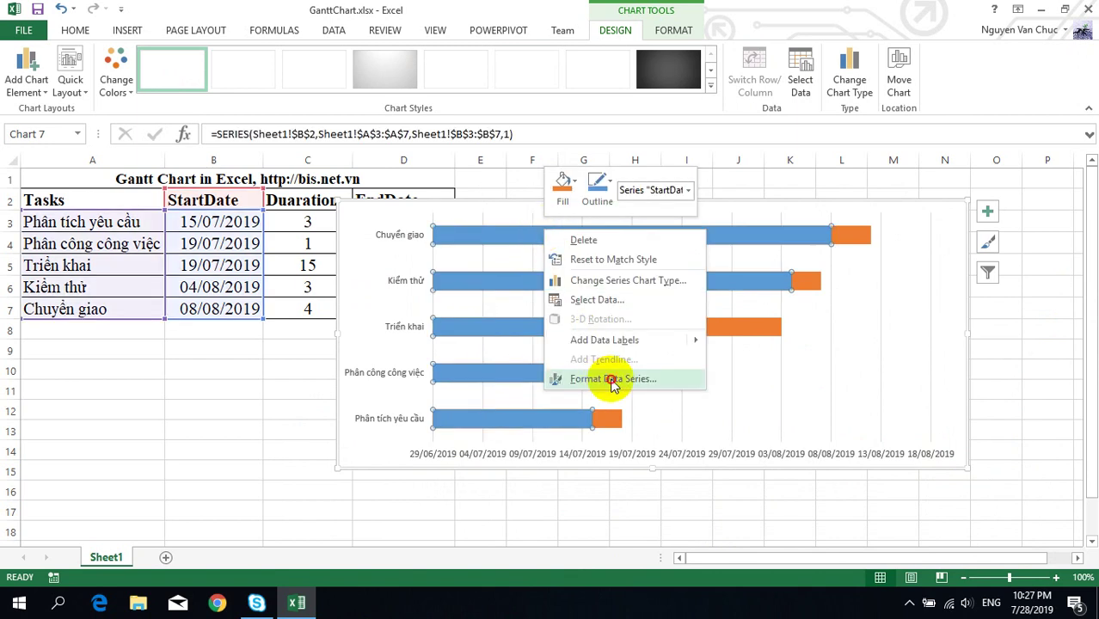
click(613, 380)
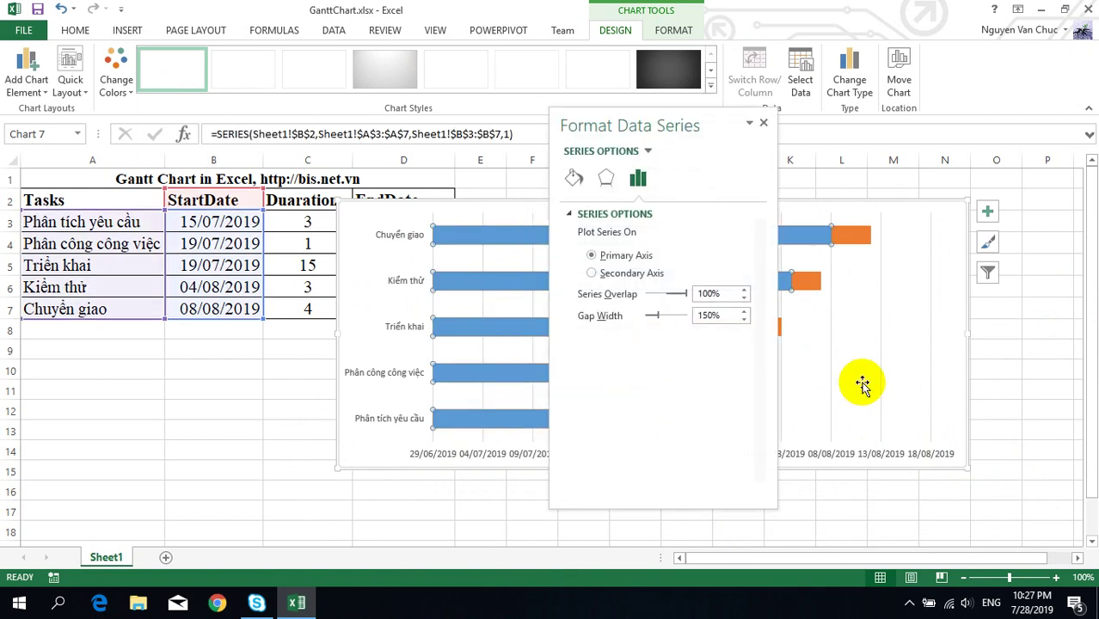
click(576, 181)
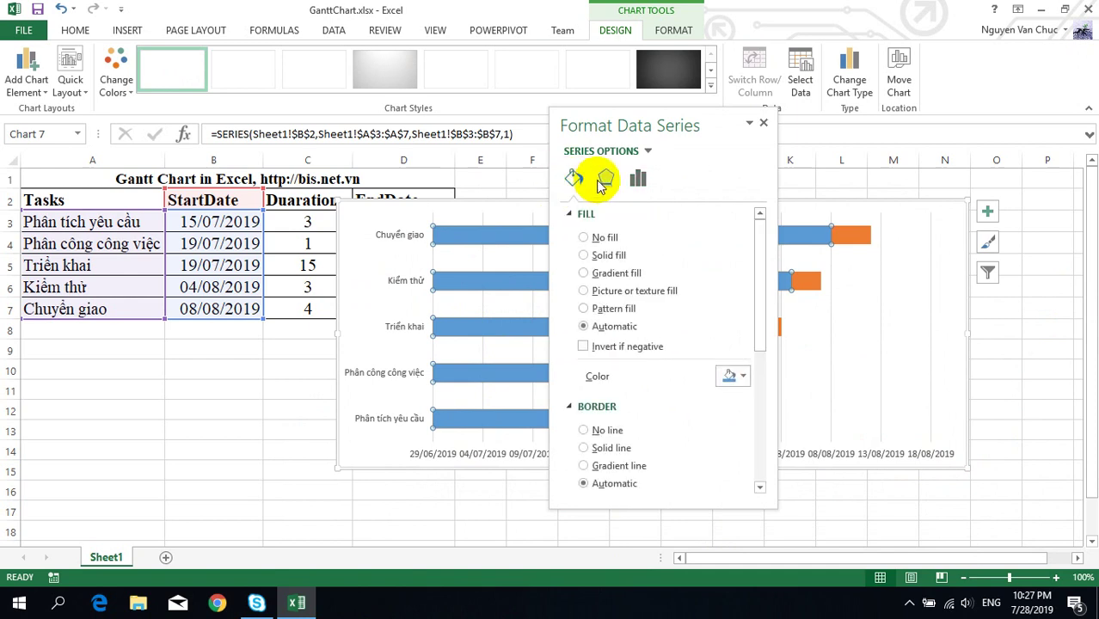
click(589, 236)
click(595, 415)
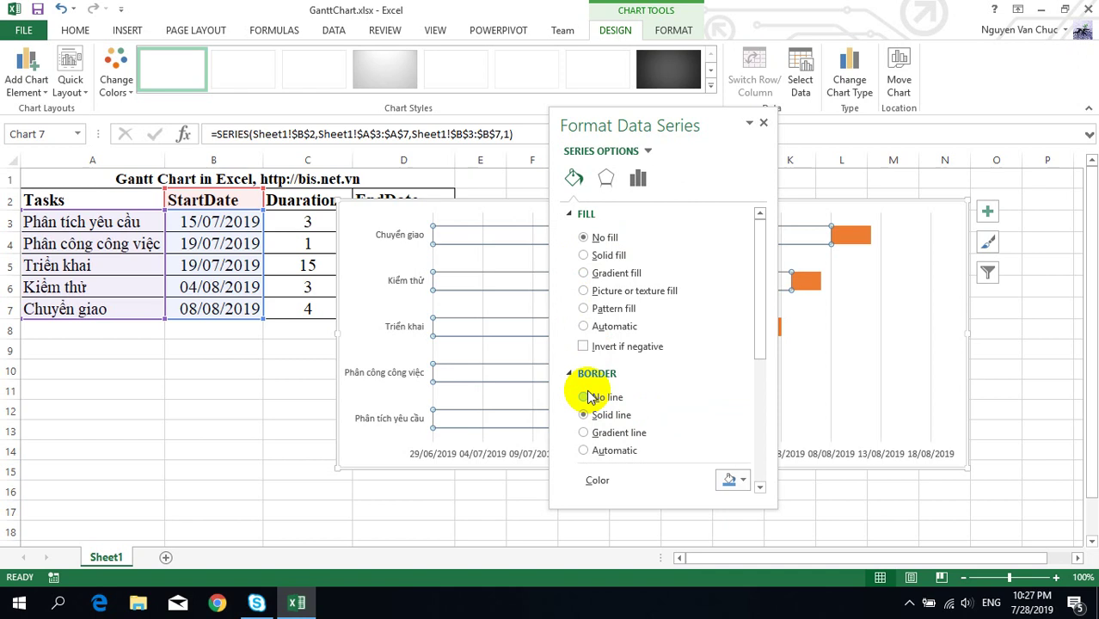
click(585, 399)
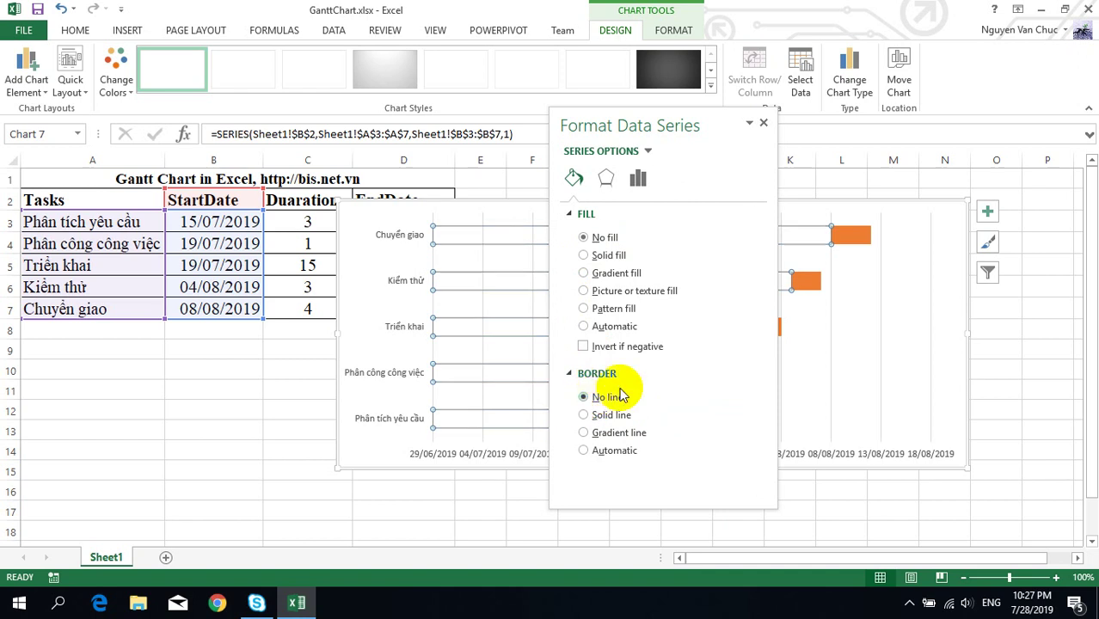
click(764, 125)
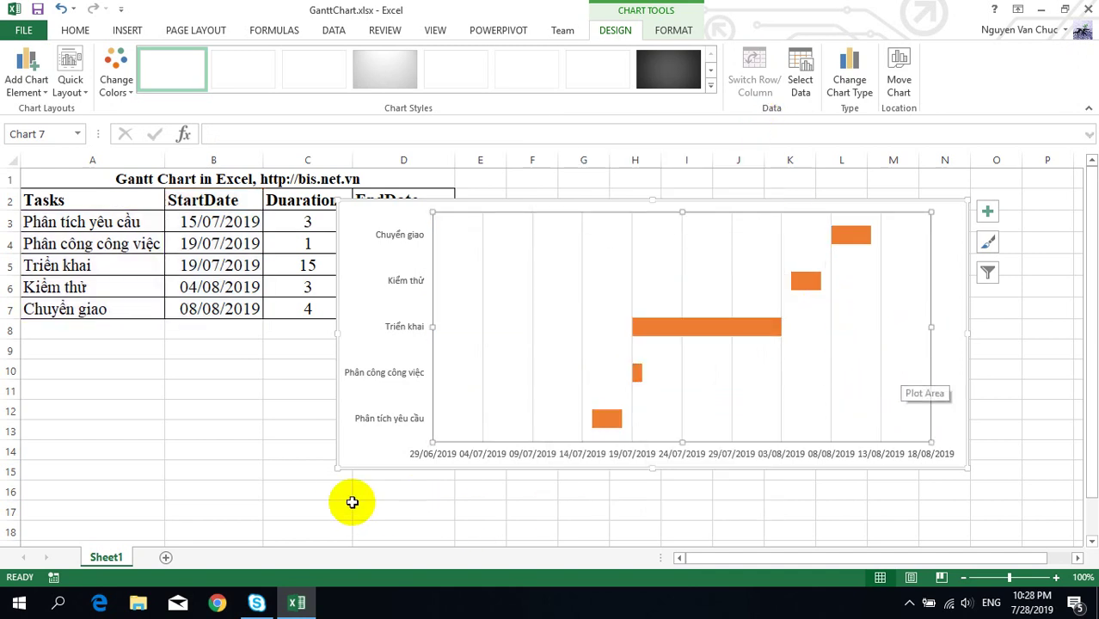
- Enlarge the chart down-left and check that B3's 15/07/2019 is serial 43661
drag(338, 471, 294, 478)
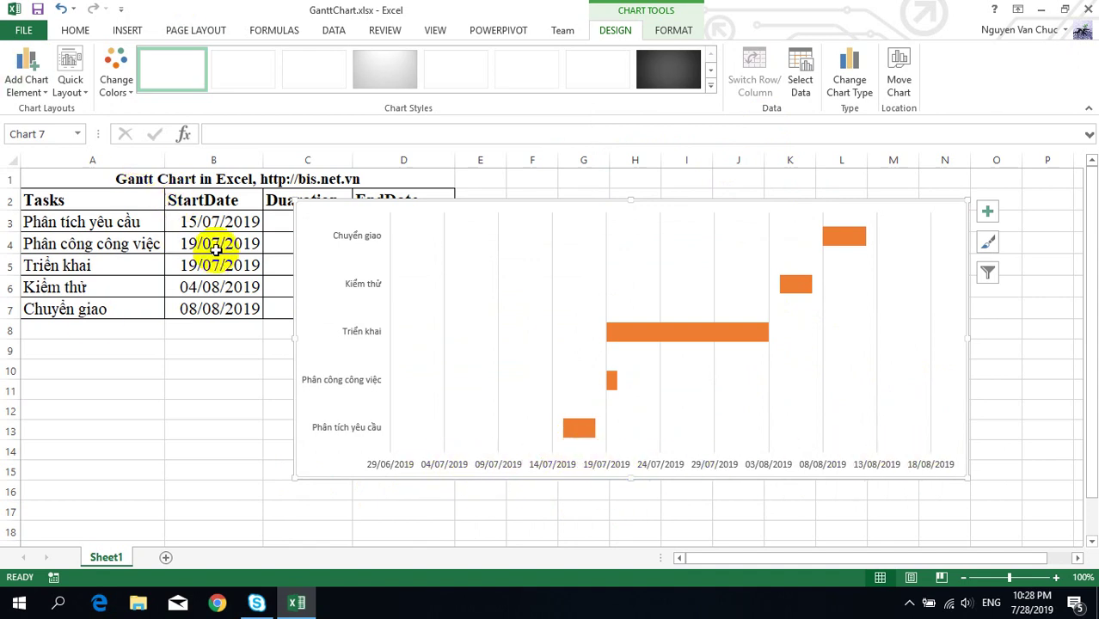
click(224, 221)
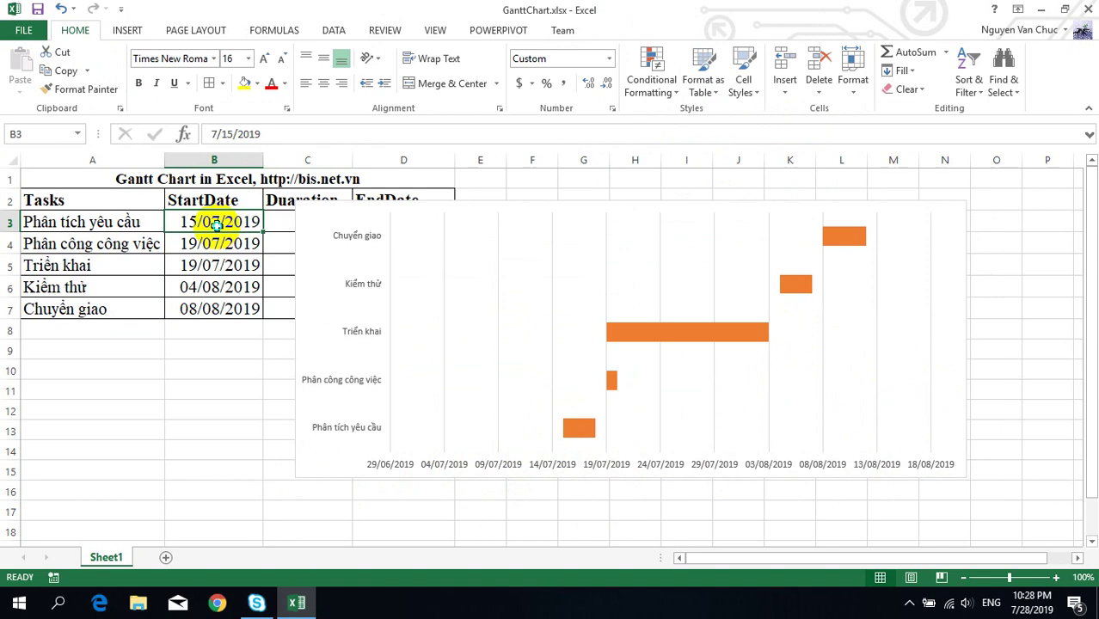
right_click(216, 224)
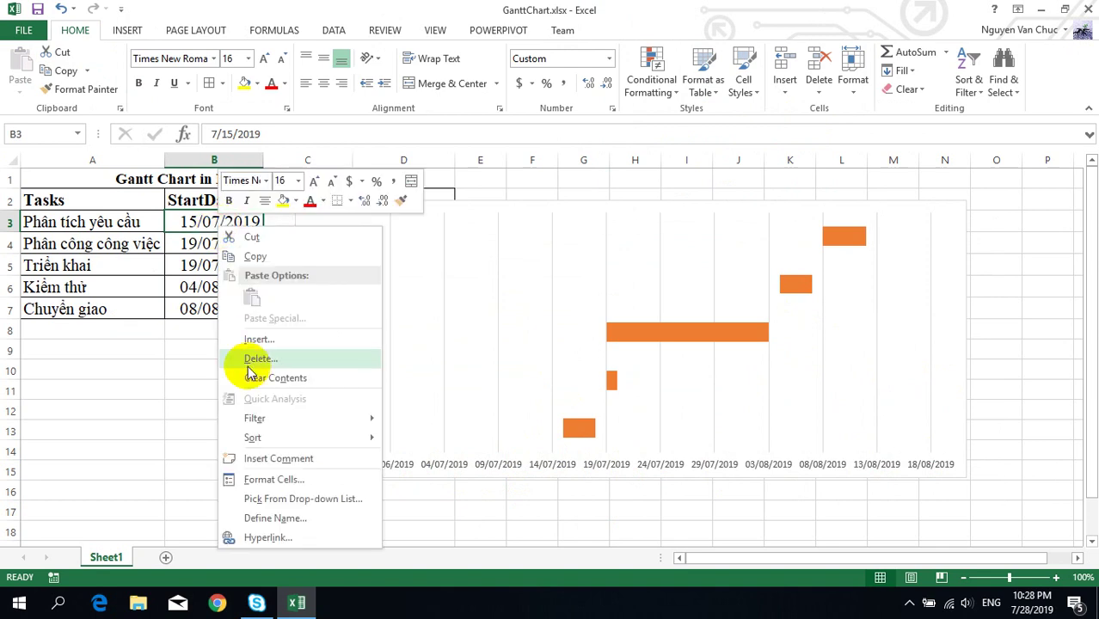
click(265, 480)
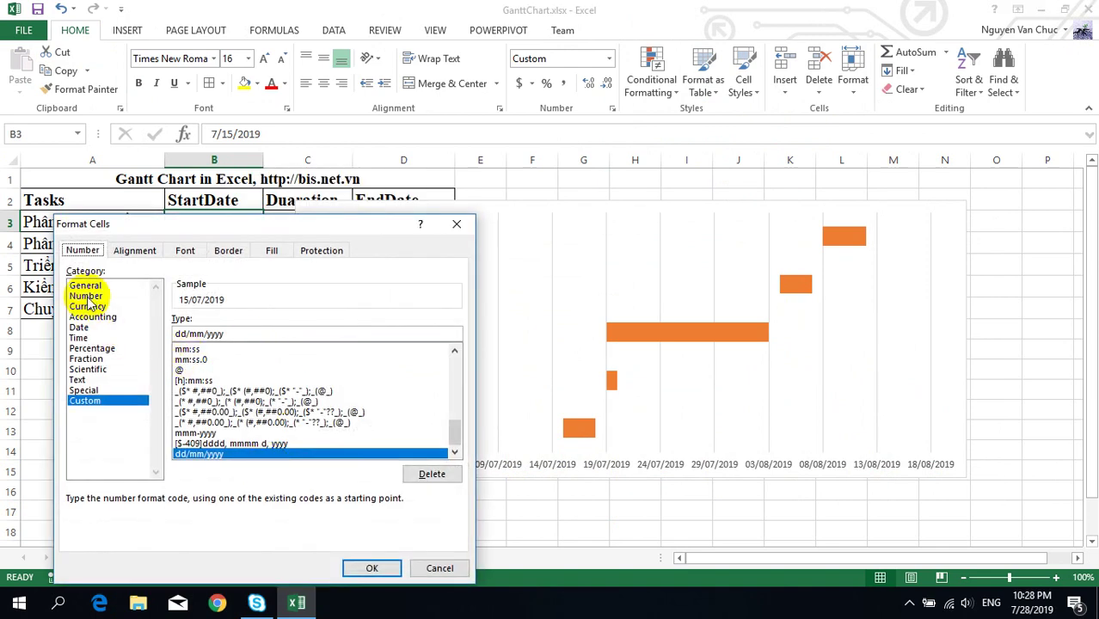
click(86, 286)
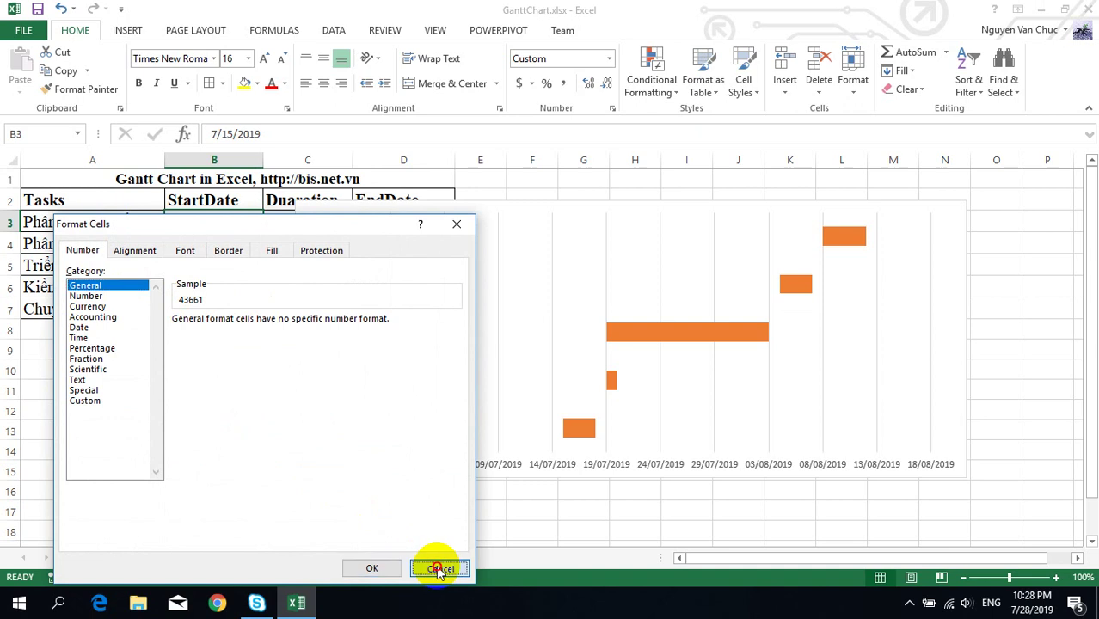
click(439, 569)
- Check that B7's 08/08/2019 is serial 43685, cancelling without changes
right_click(217, 314)
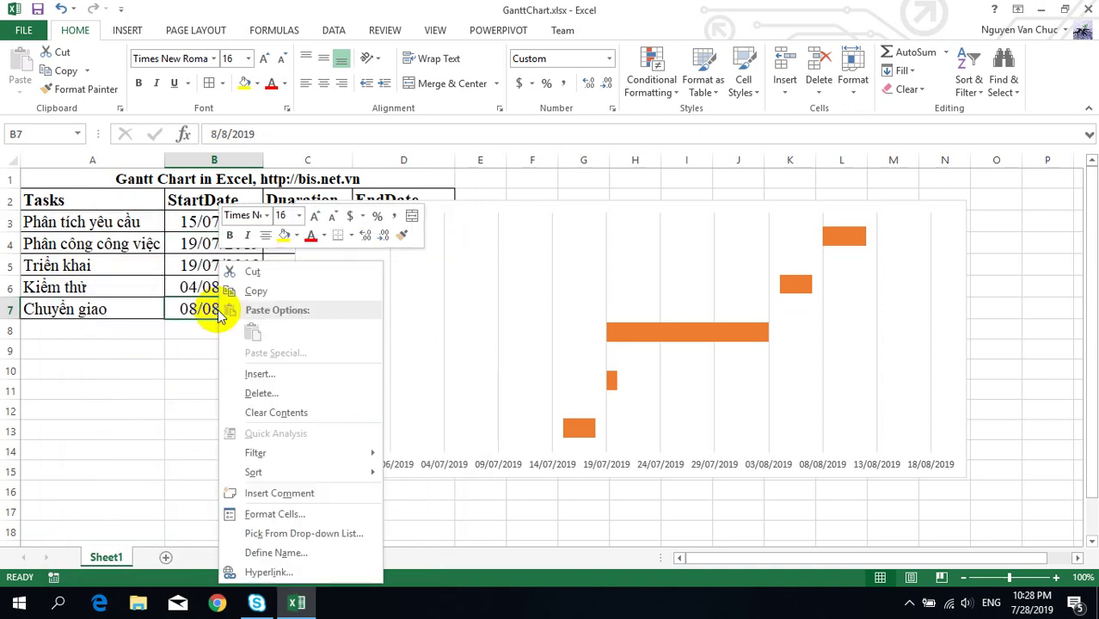
click(275, 514)
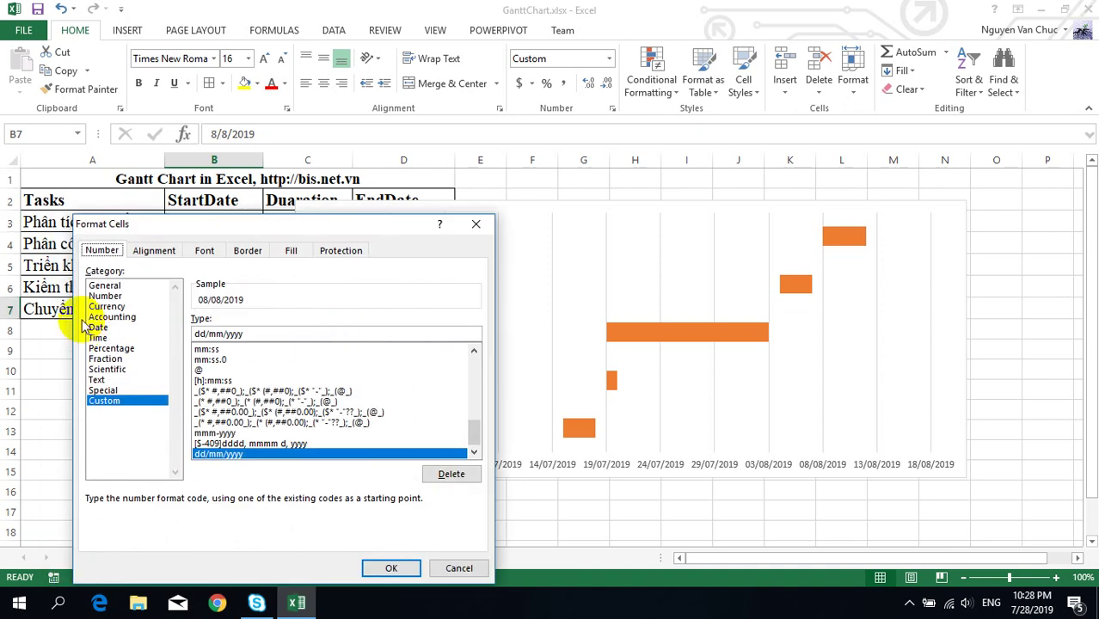
click(104, 284)
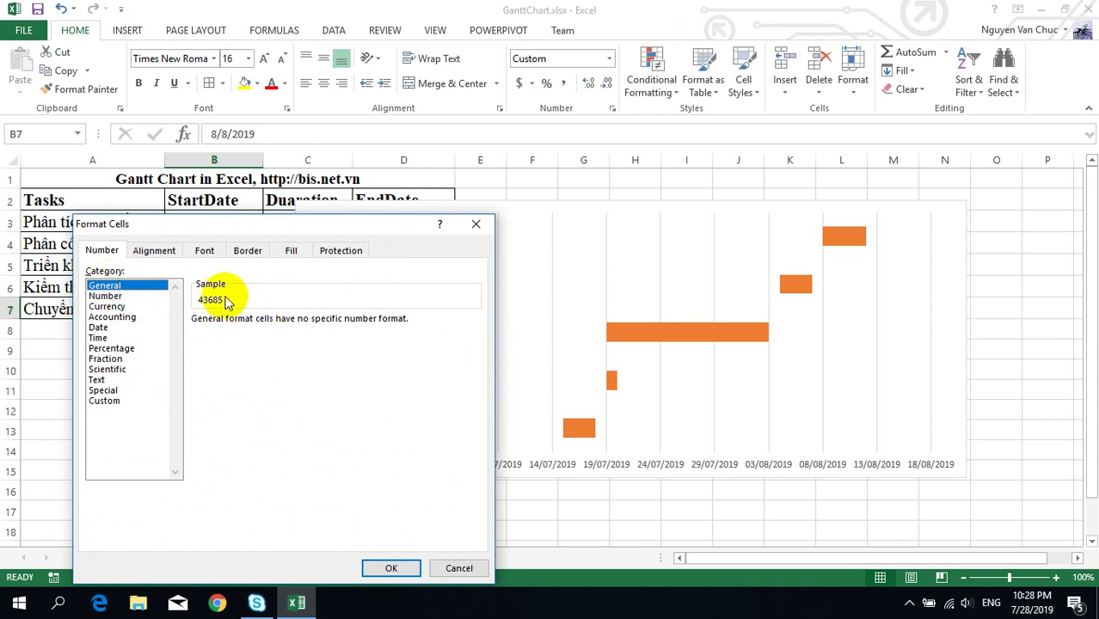
click(458, 568)
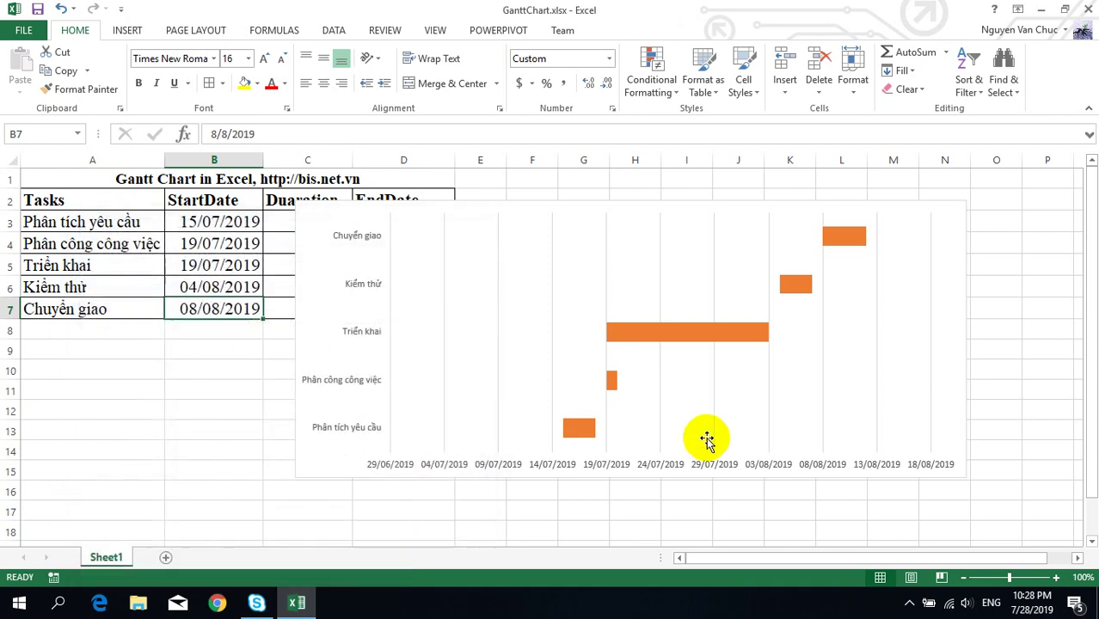
- Set the date axis minimum 43661, maximum 43689, major unit 4 and minor unit 1
right_click(465, 466)
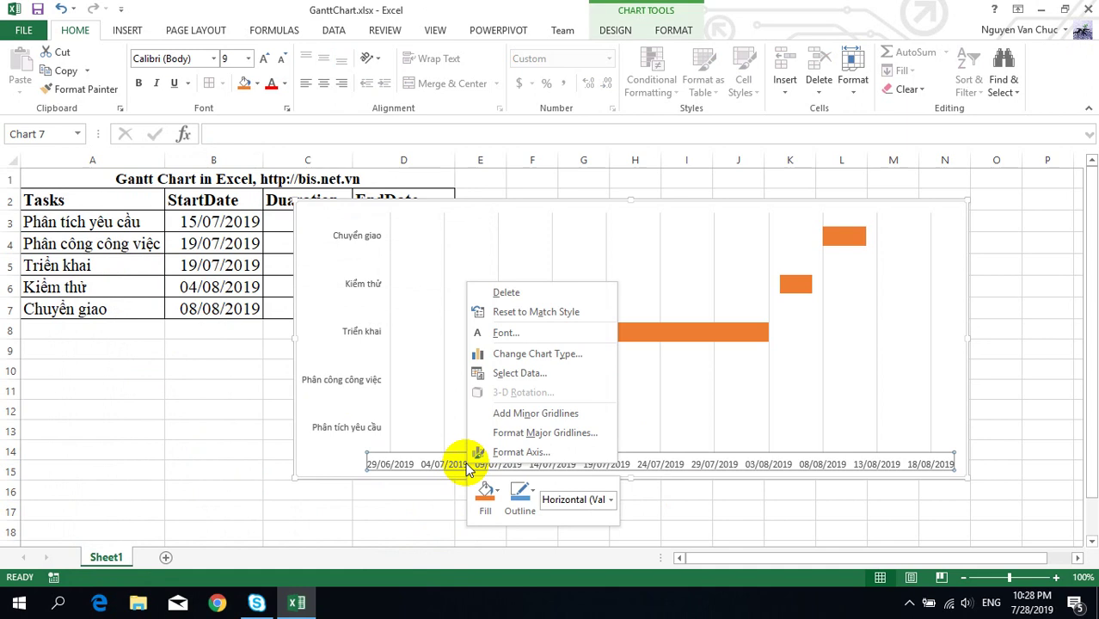
click(521, 452)
text(43661)
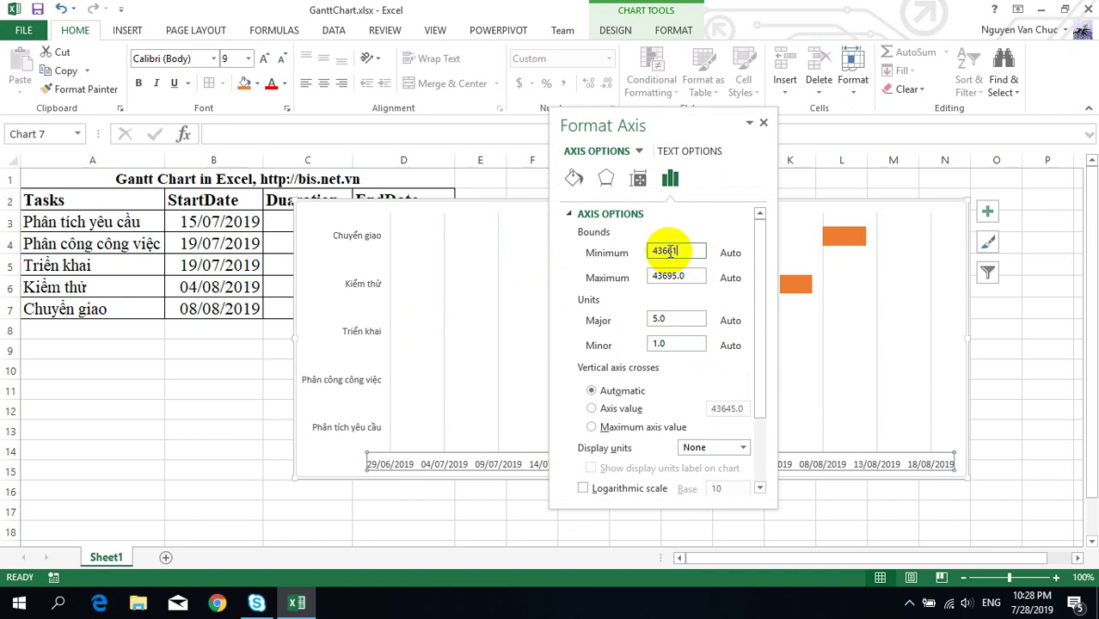
key(Return)
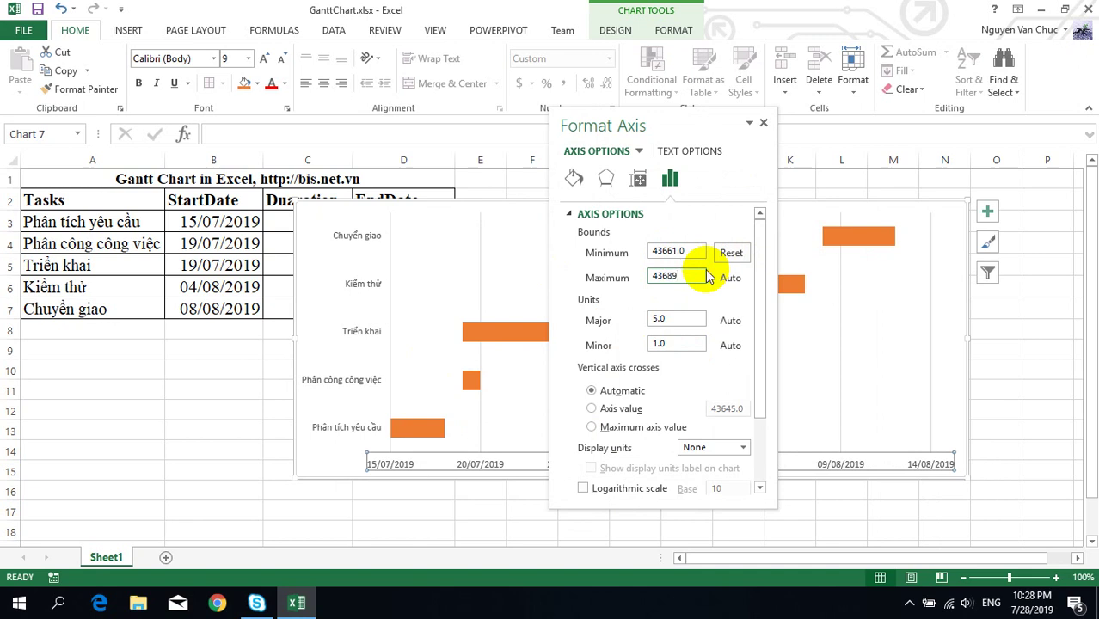
click(659, 319)
text(4)
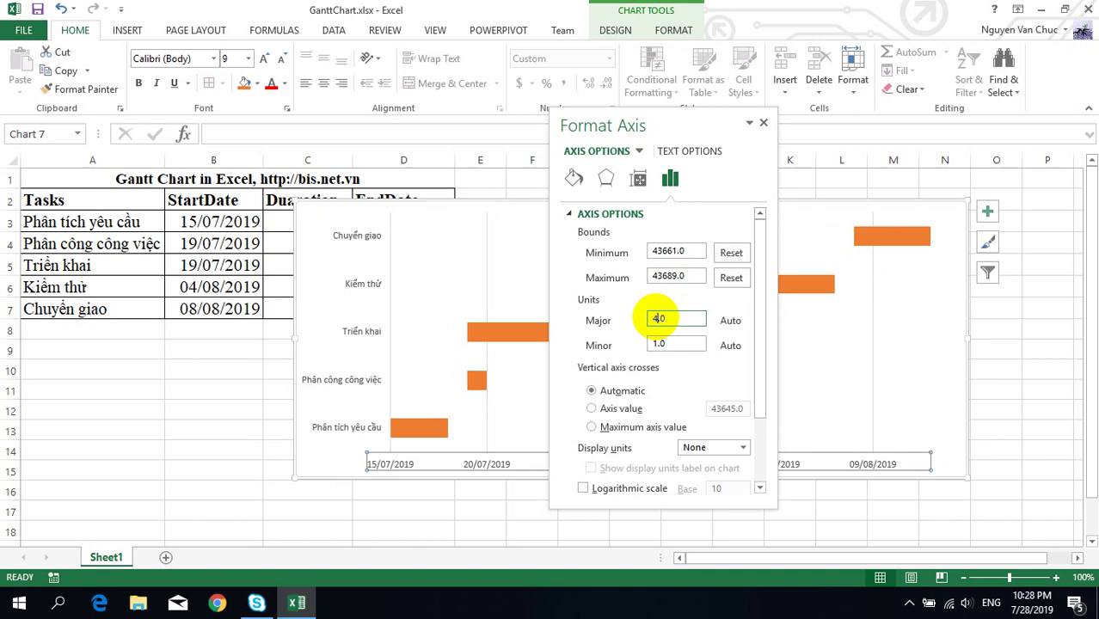
double_click(689, 342)
text(0.8)
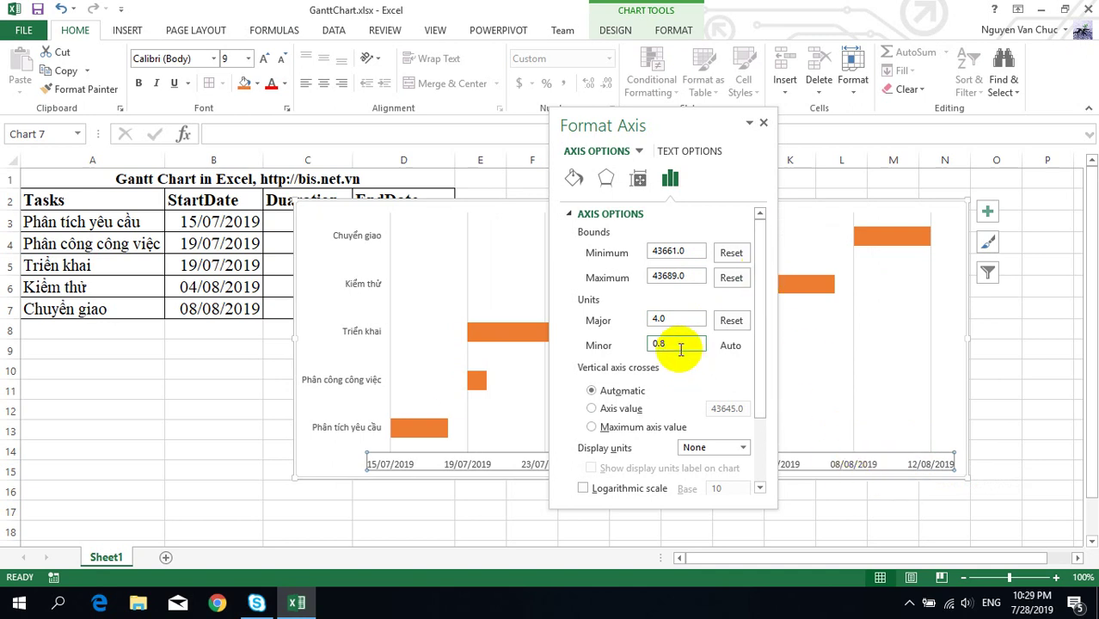
drag(667, 343, 611, 346)
text(1)
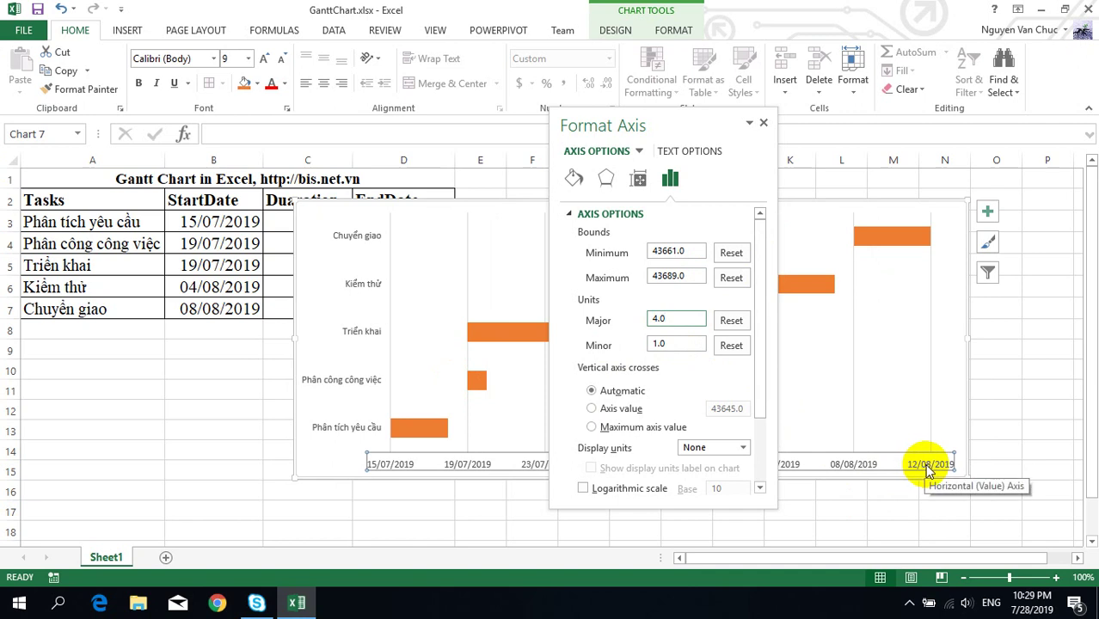
click(765, 125)
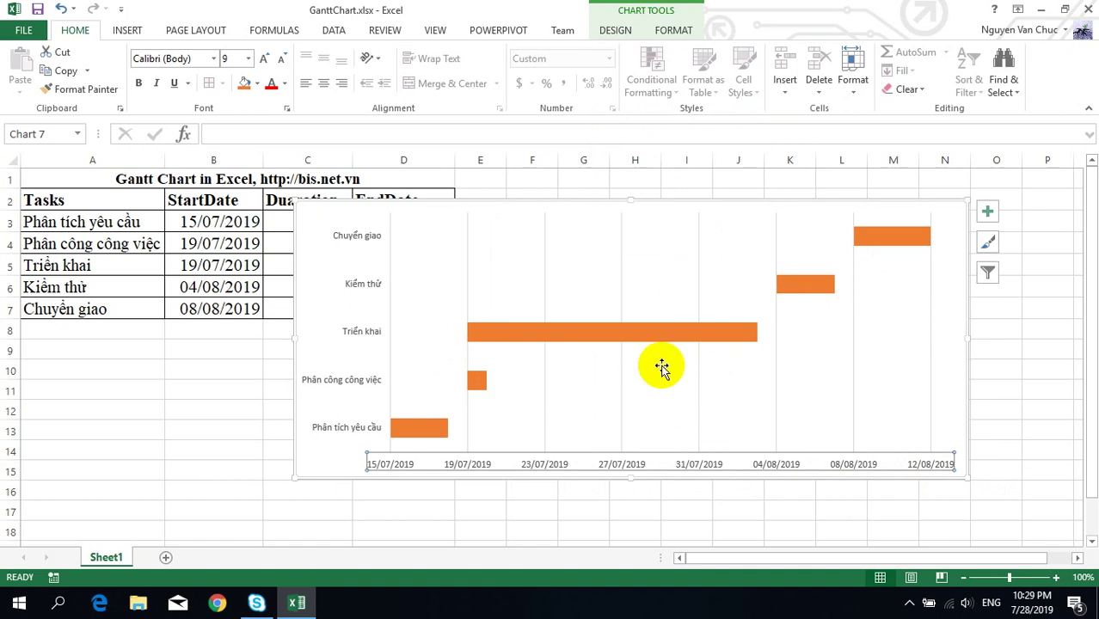
click(470, 436)
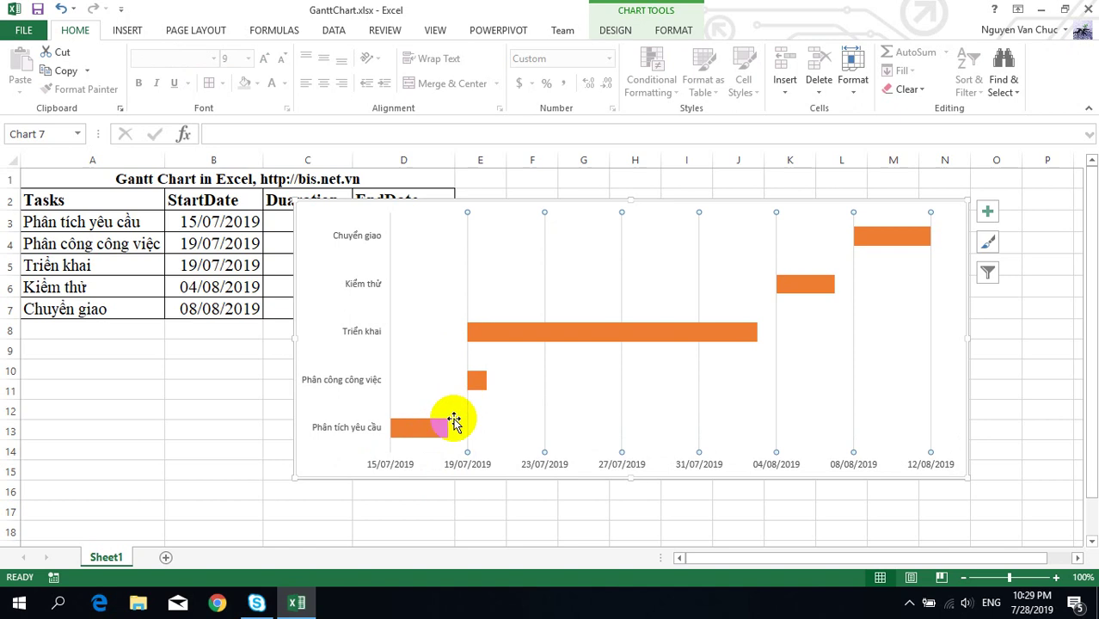
- Give the Duration series 100% series overlap and a 10% gap width
right_click(514, 335)
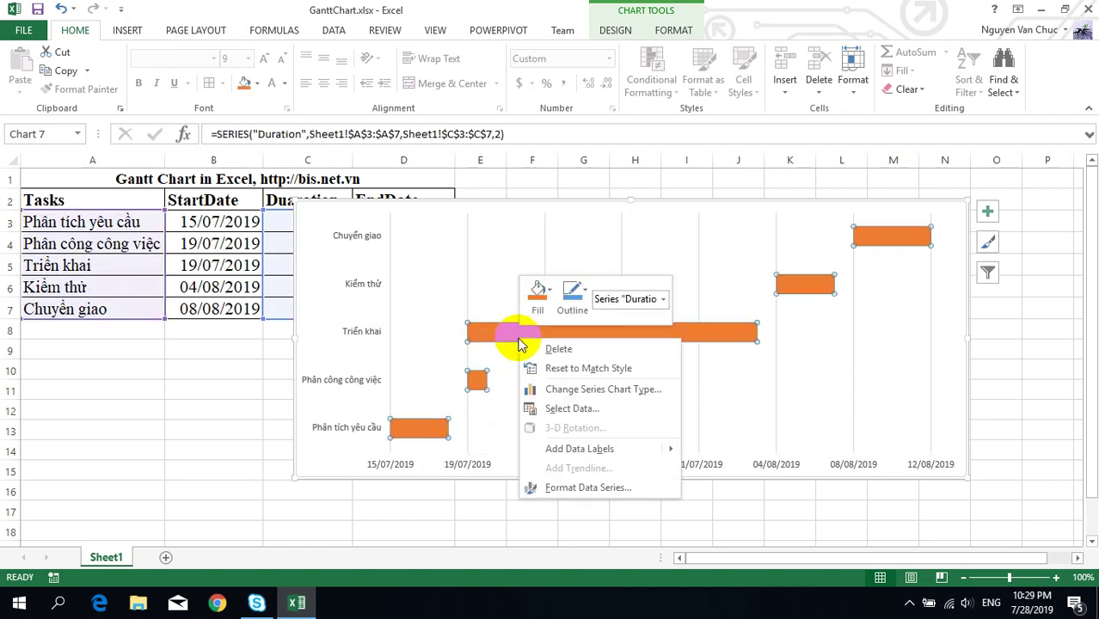
click(592, 485)
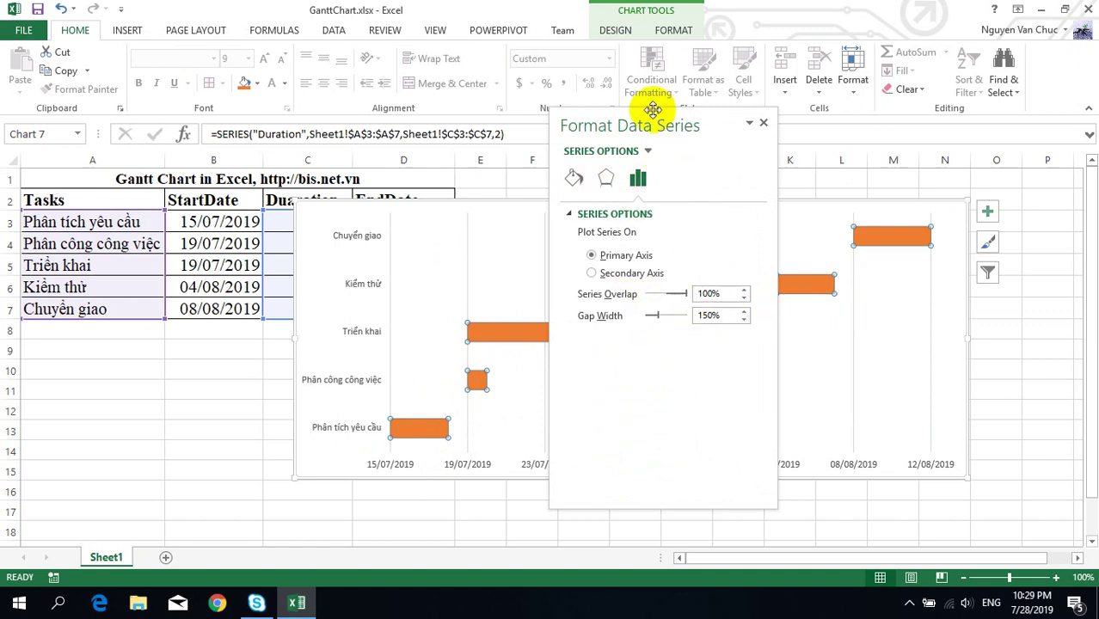
drag(652, 113, 786, 131)
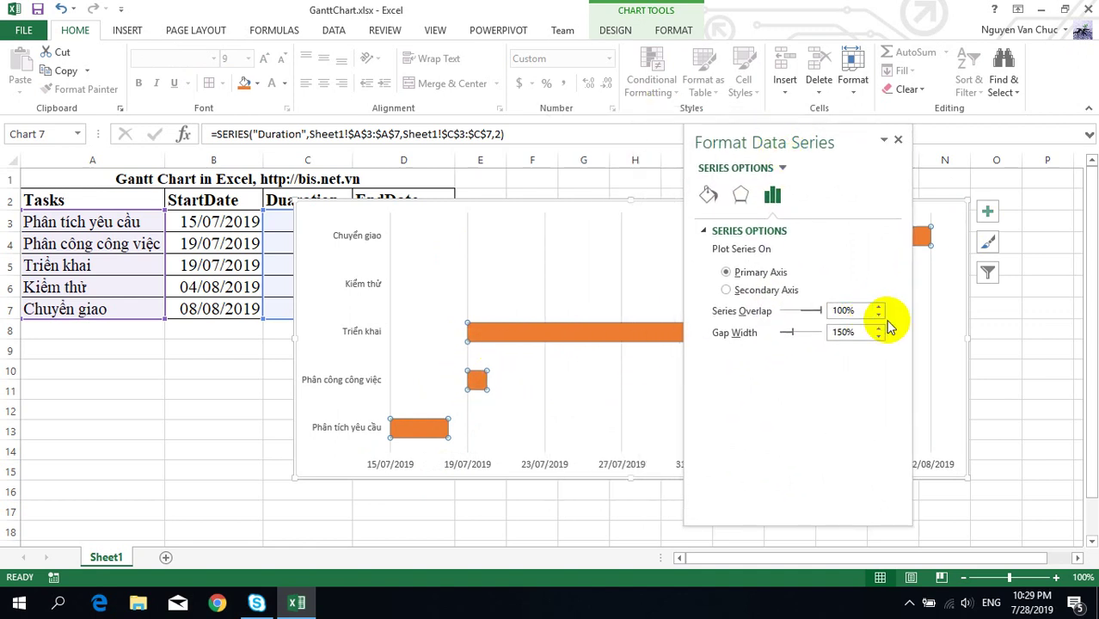
click(849, 334)
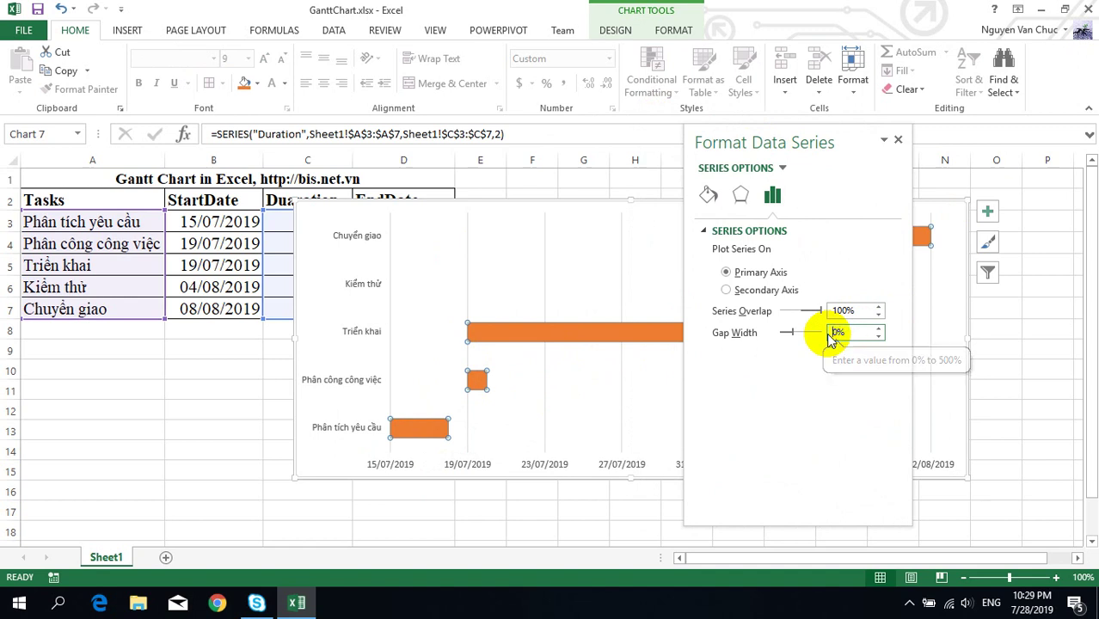
click(864, 310)
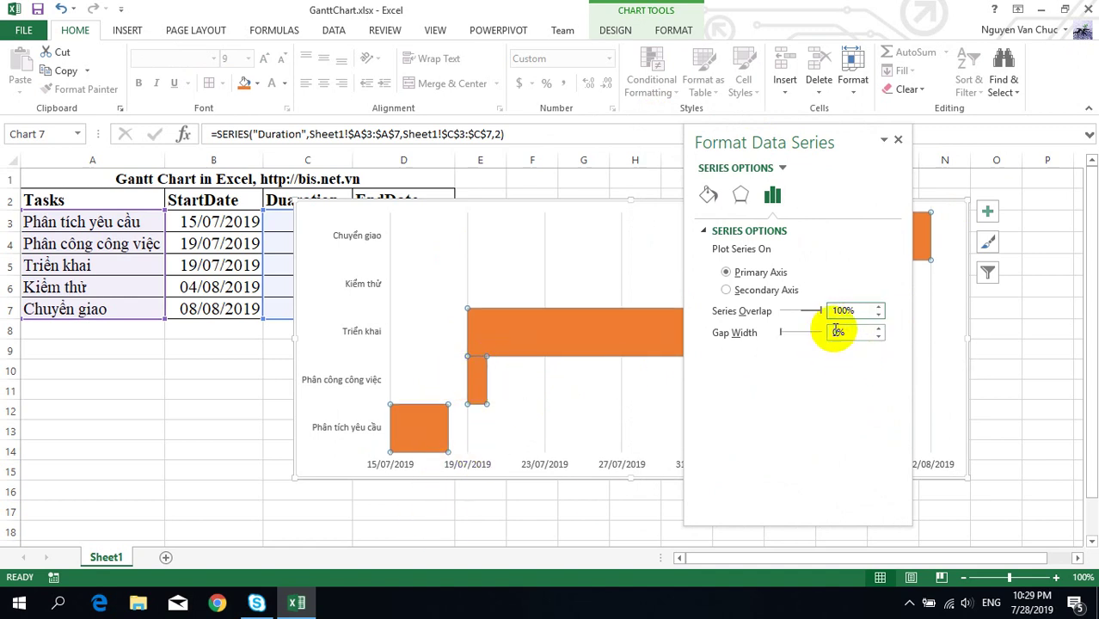
text(1)
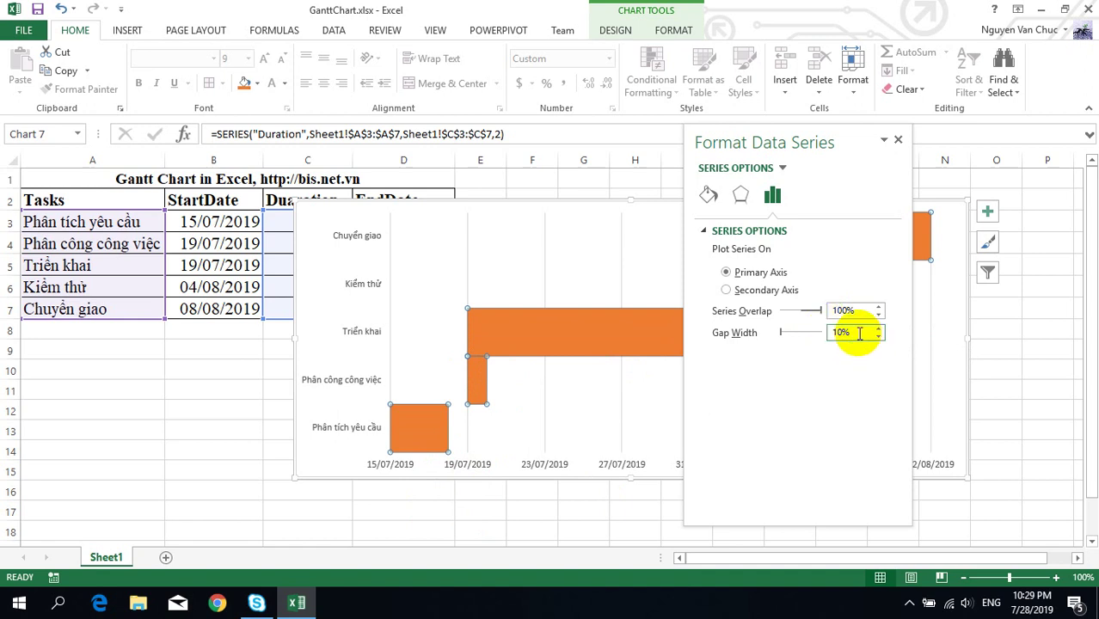
click(857, 311)
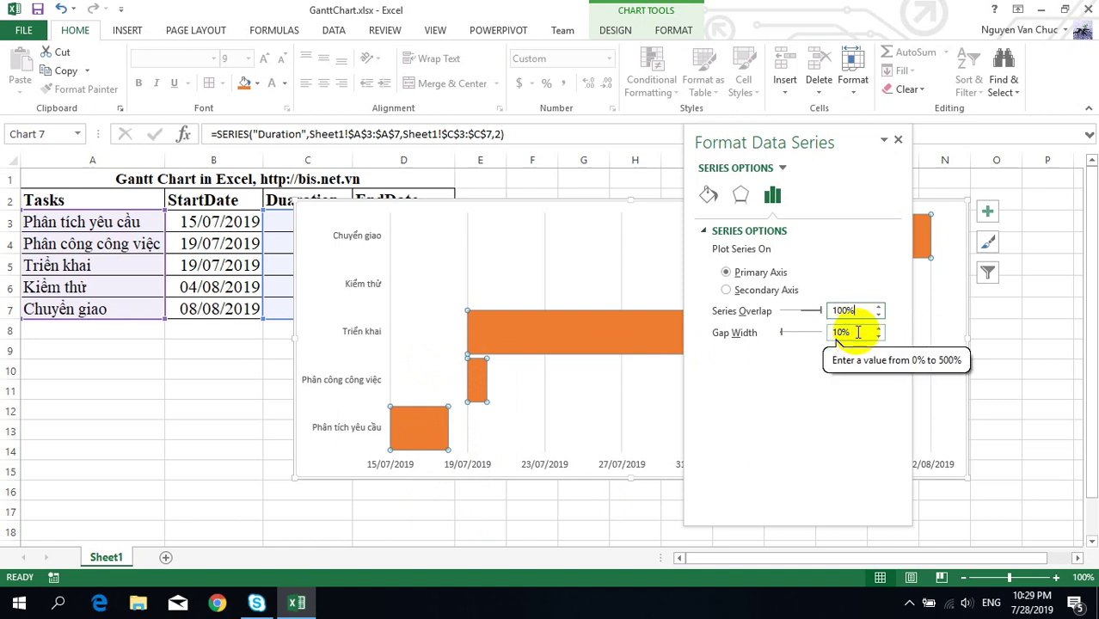
click(851, 310)
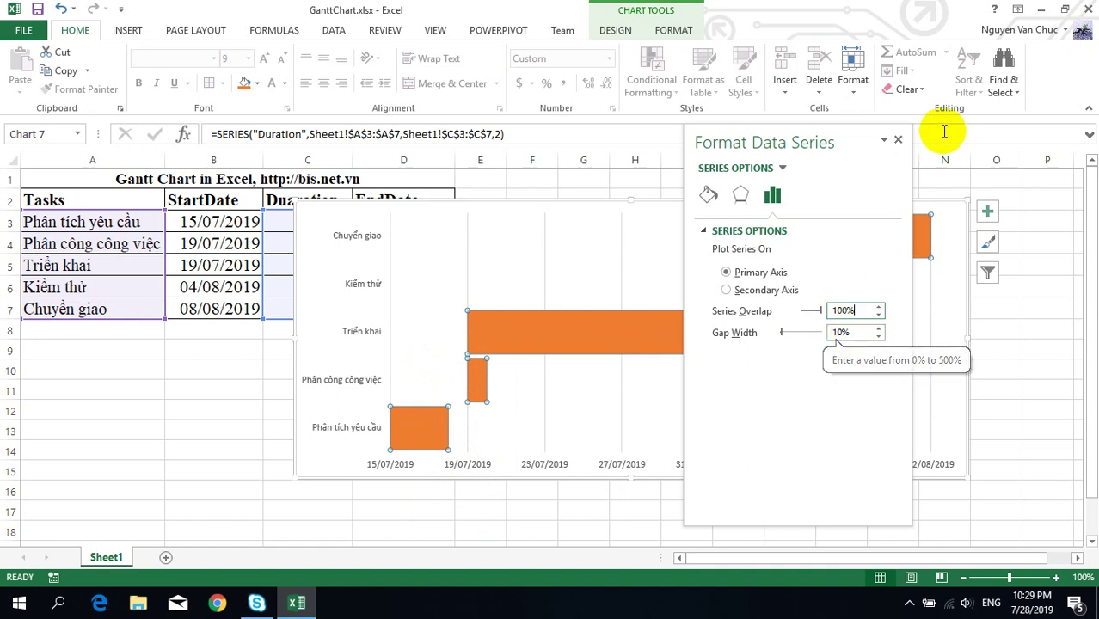
click(898, 140)
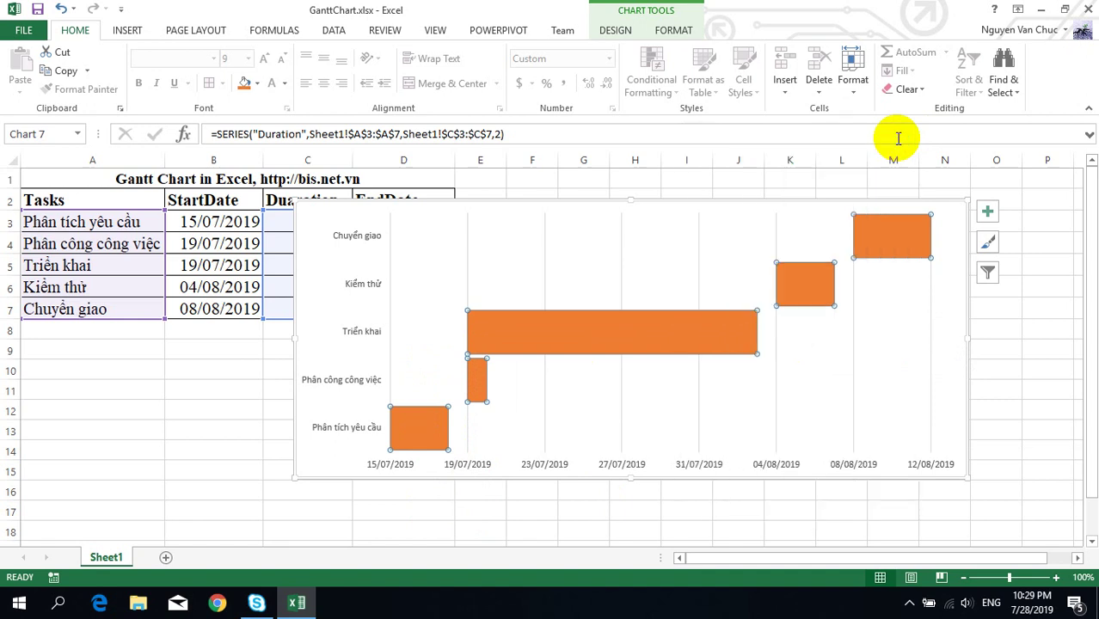
- Set the task-name axis to categories in reverse order, putting dates along the top
click(807, 383)
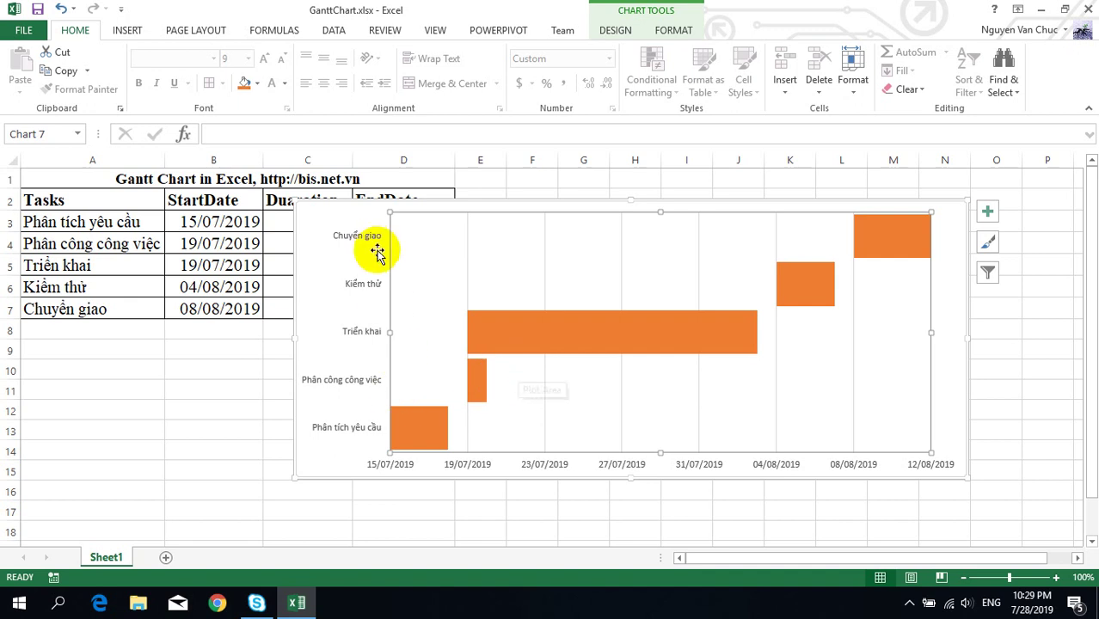
click(53, 221)
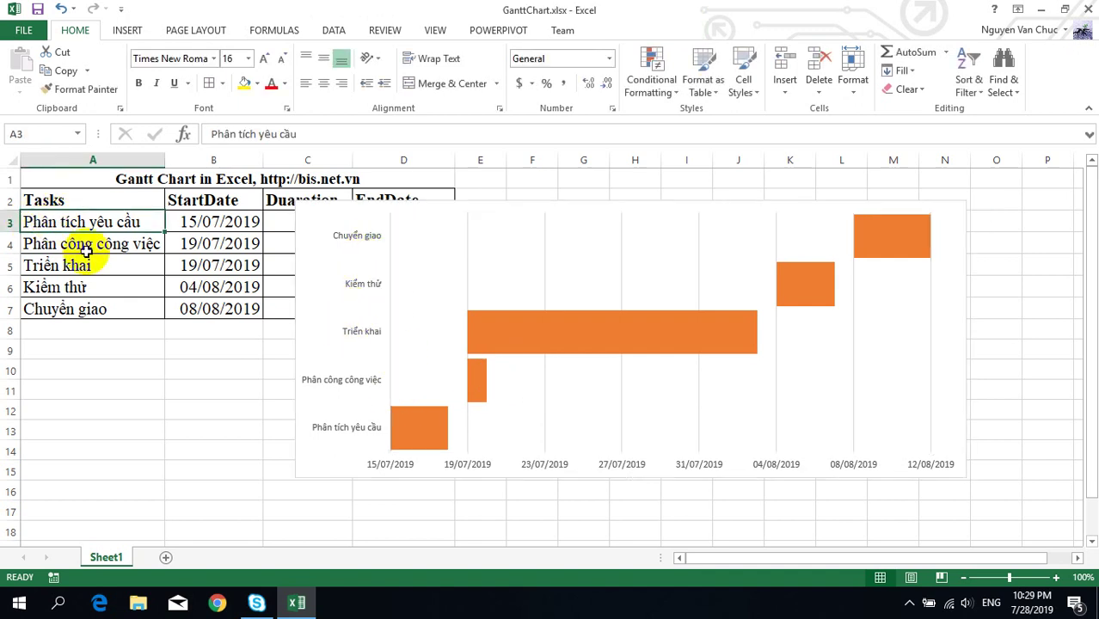
click(334, 430)
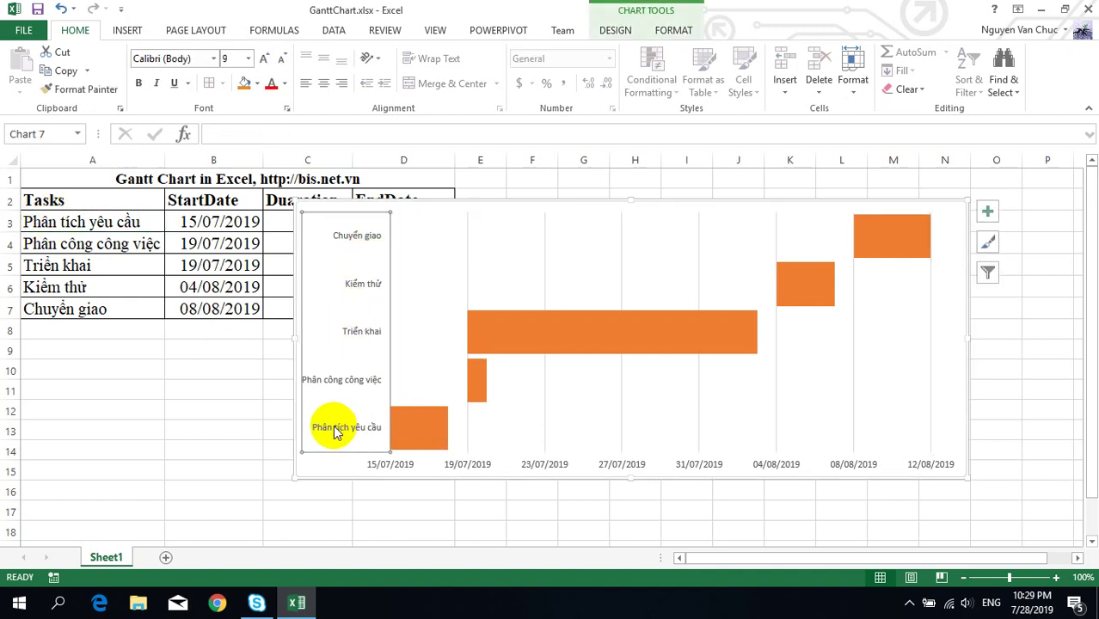
click(76, 312)
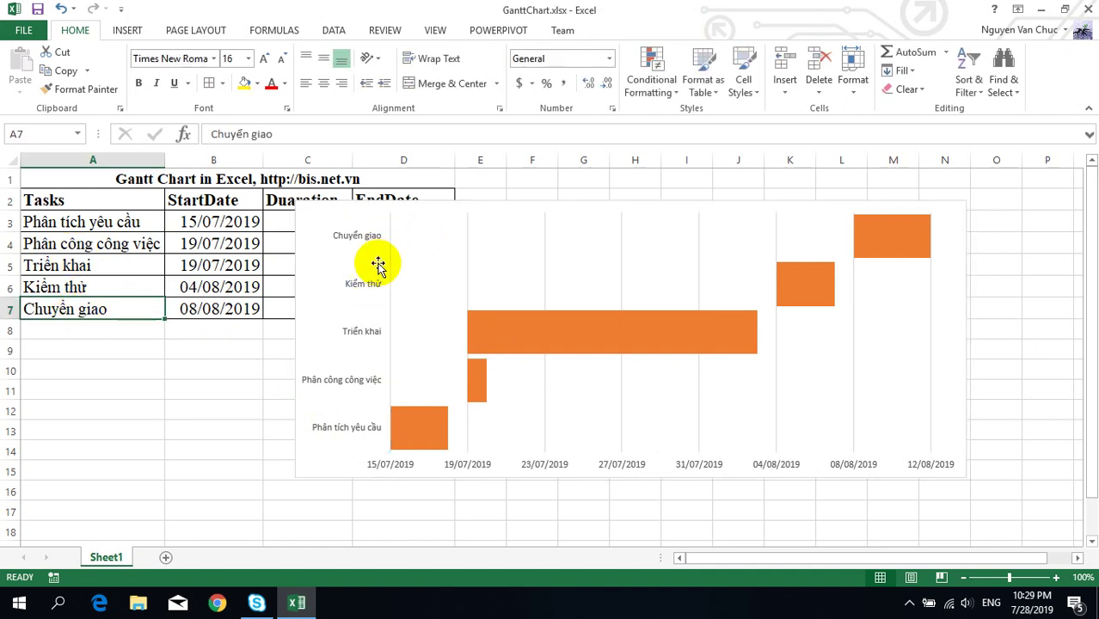
click(357, 239)
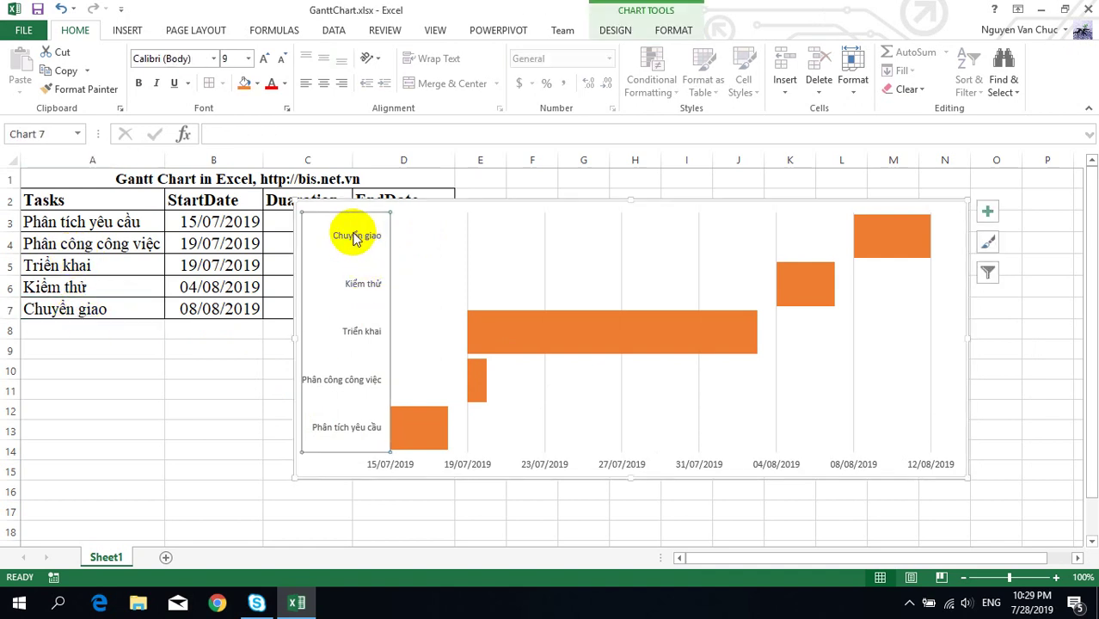
right_click(356, 239)
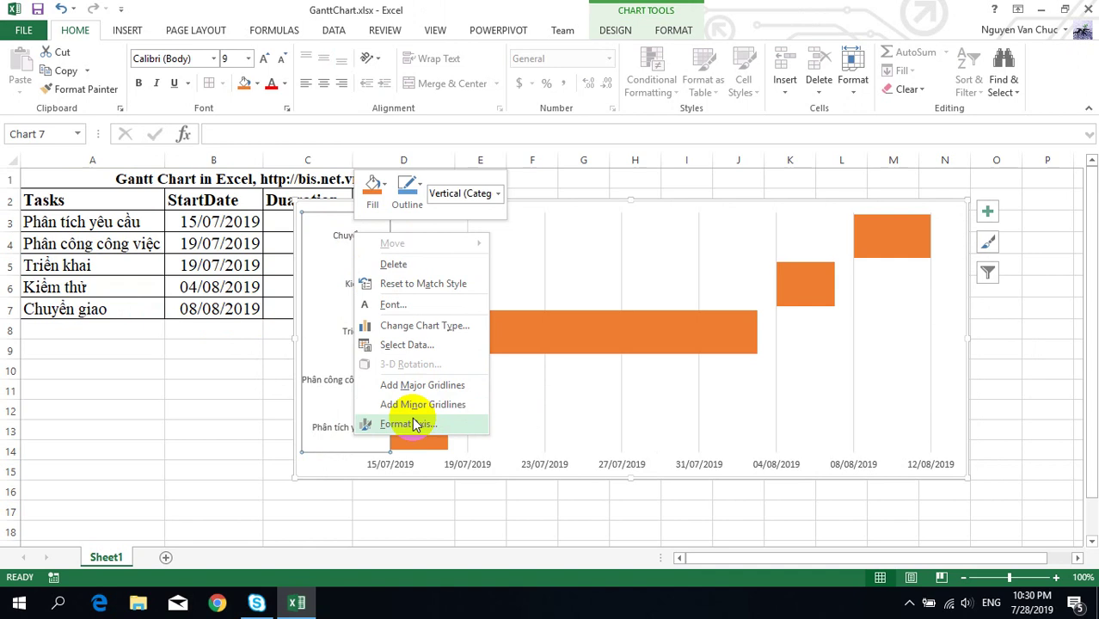
click(409, 423)
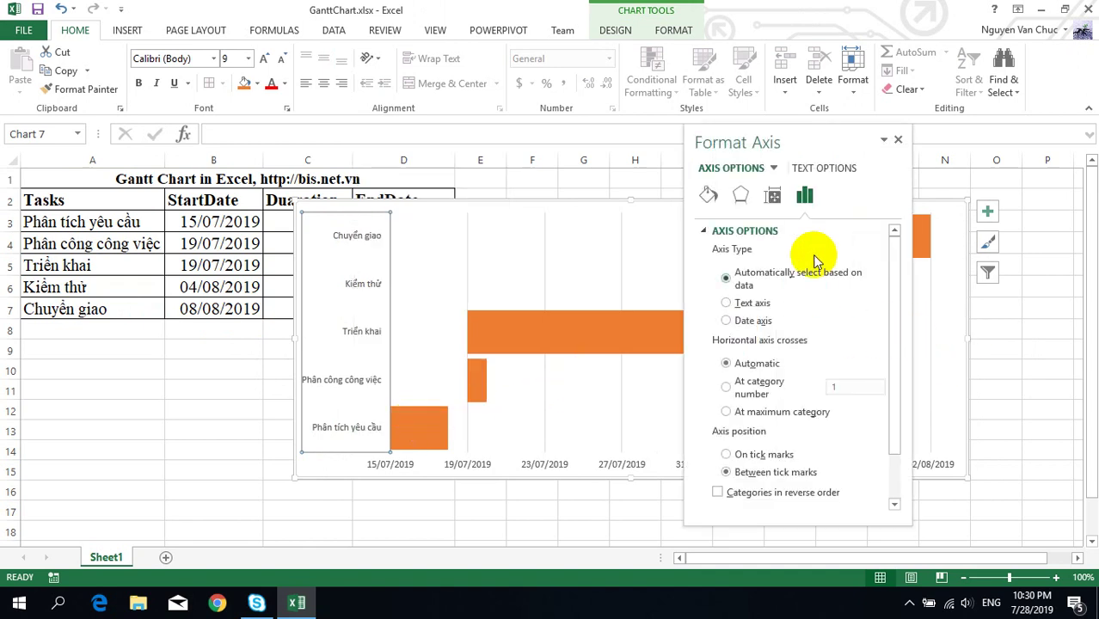
drag(895, 318, 894, 365)
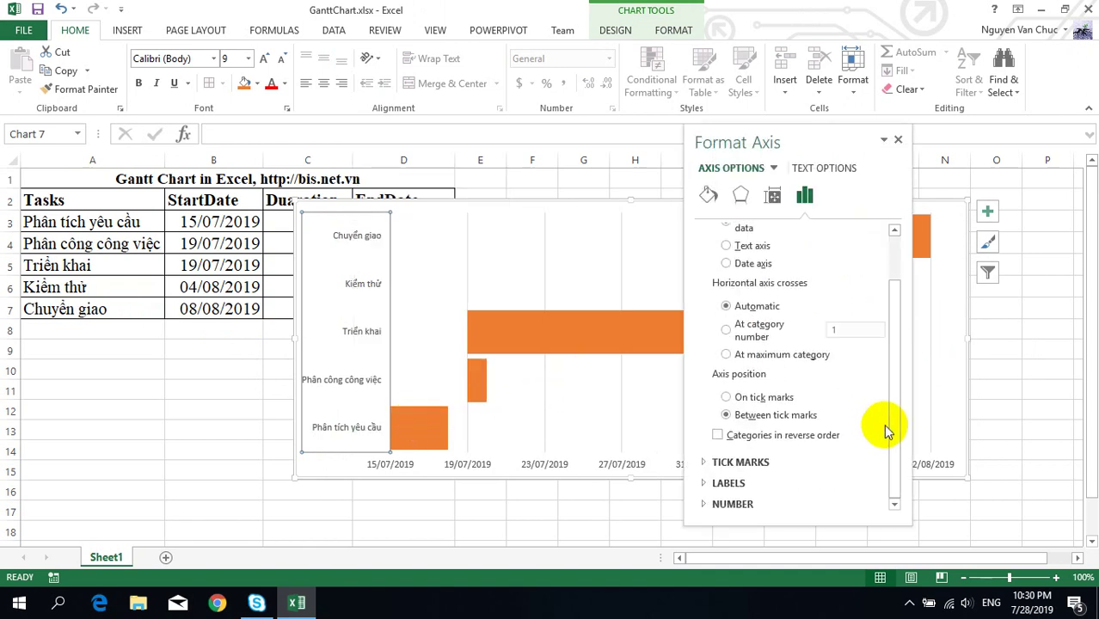
click(719, 436)
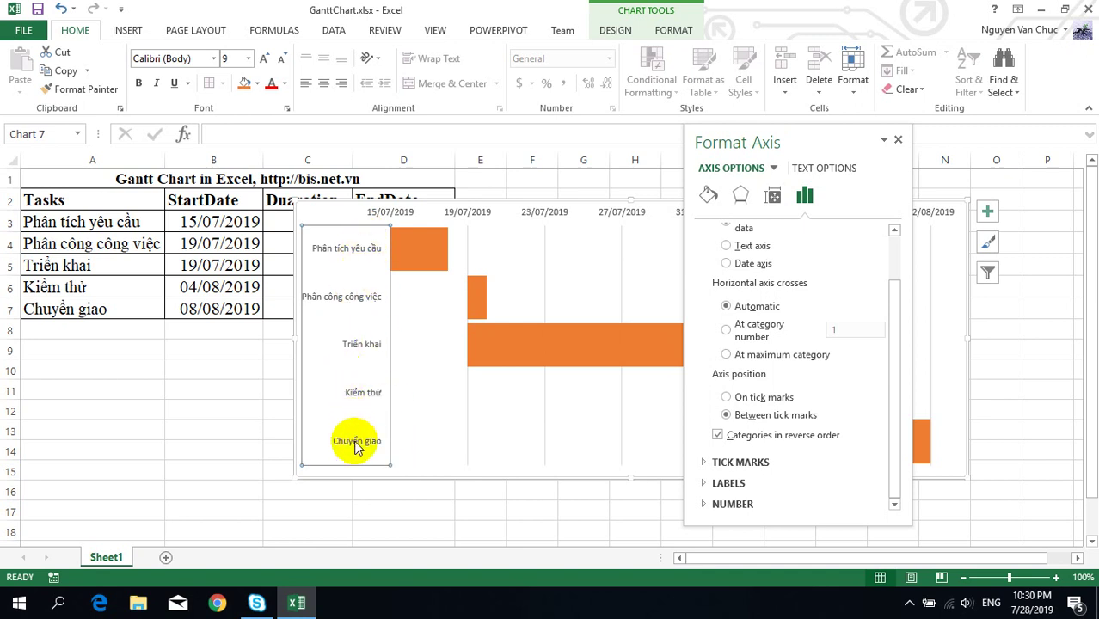
click(898, 140)
click(653, 357)
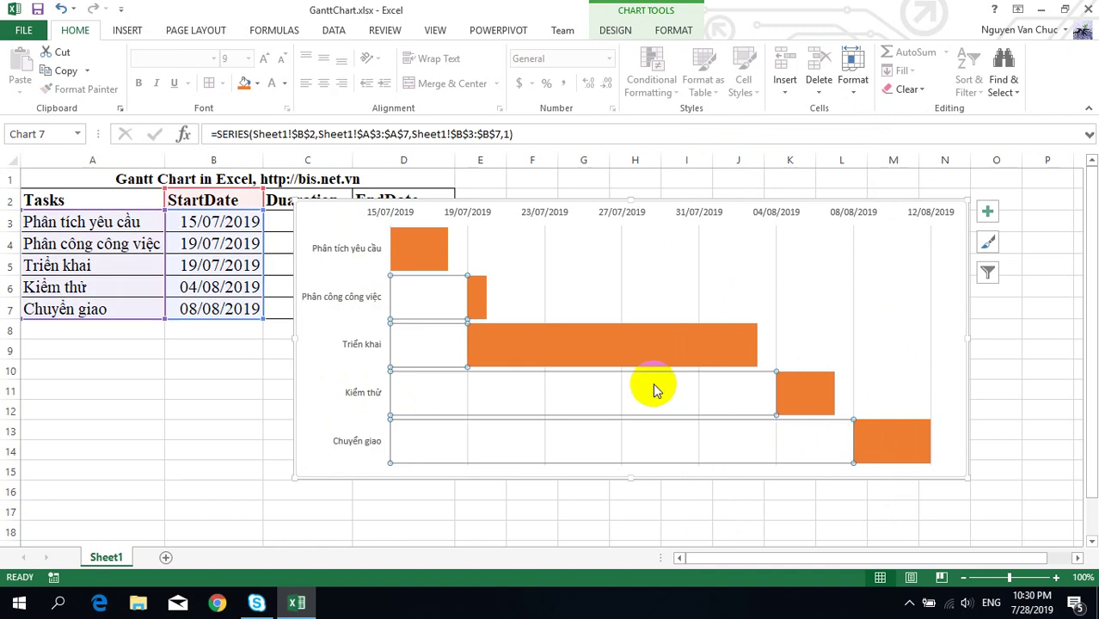
- Add duration data labels (3, 1, 15, 3, 4) to the orange bars and resize the plot area
click(697, 327)
right_click(682, 342)
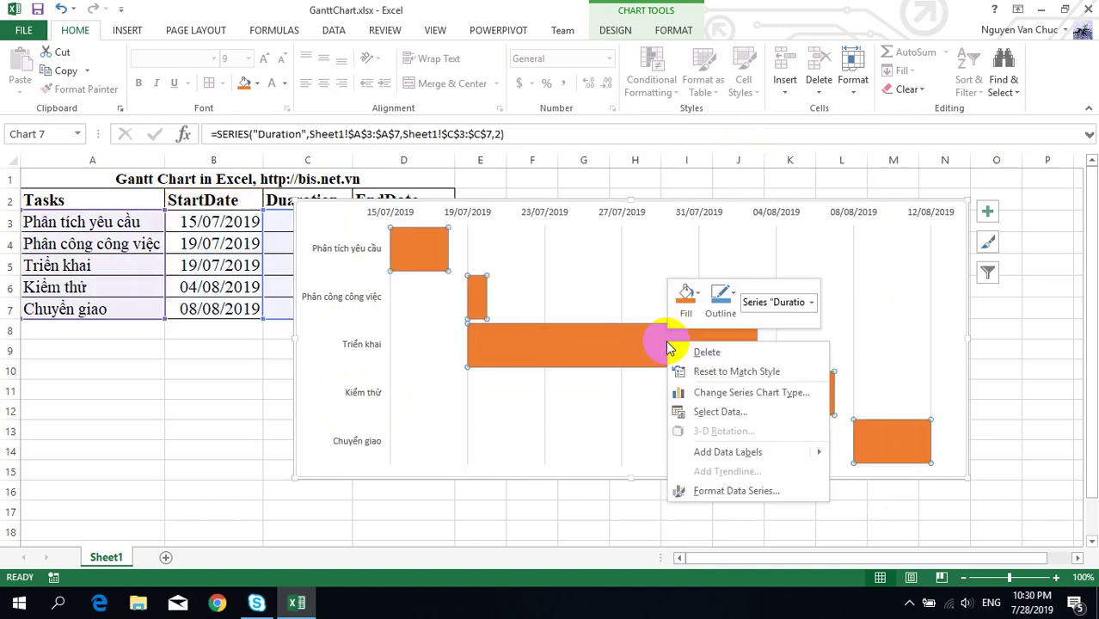
click(762, 455)
click(871, 314)
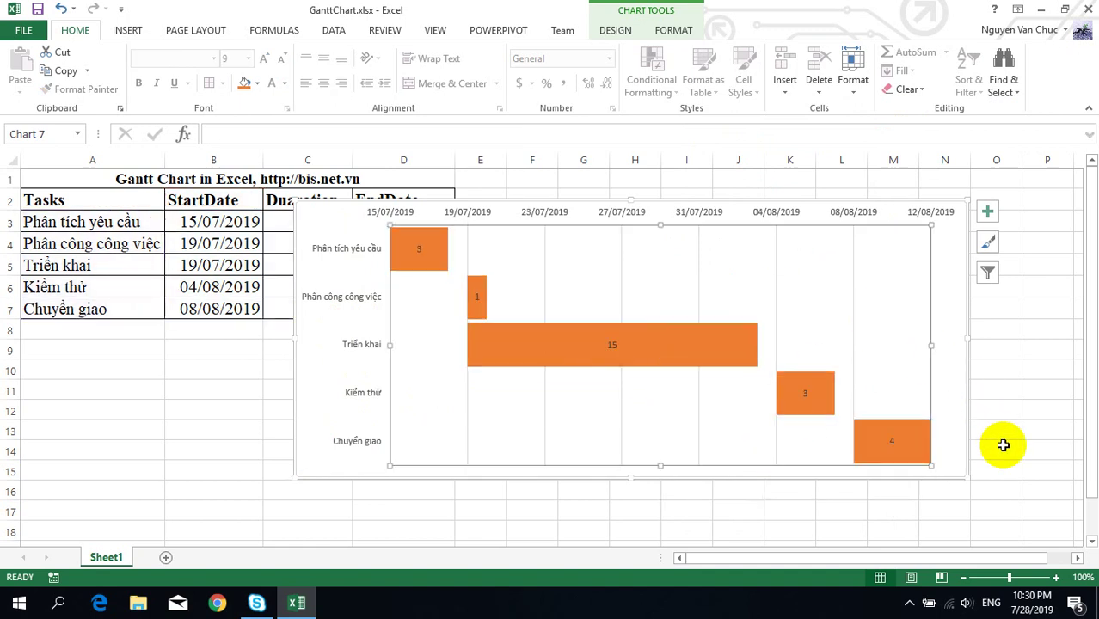
mouse_move(295, 477)
mouse_down()
mouse_move(479, 434)
mouse_move(462, 411)
mouse_up()
- Enlarge the chart rightward and toward the lower left, then shift it left over column B
click(969, 409)
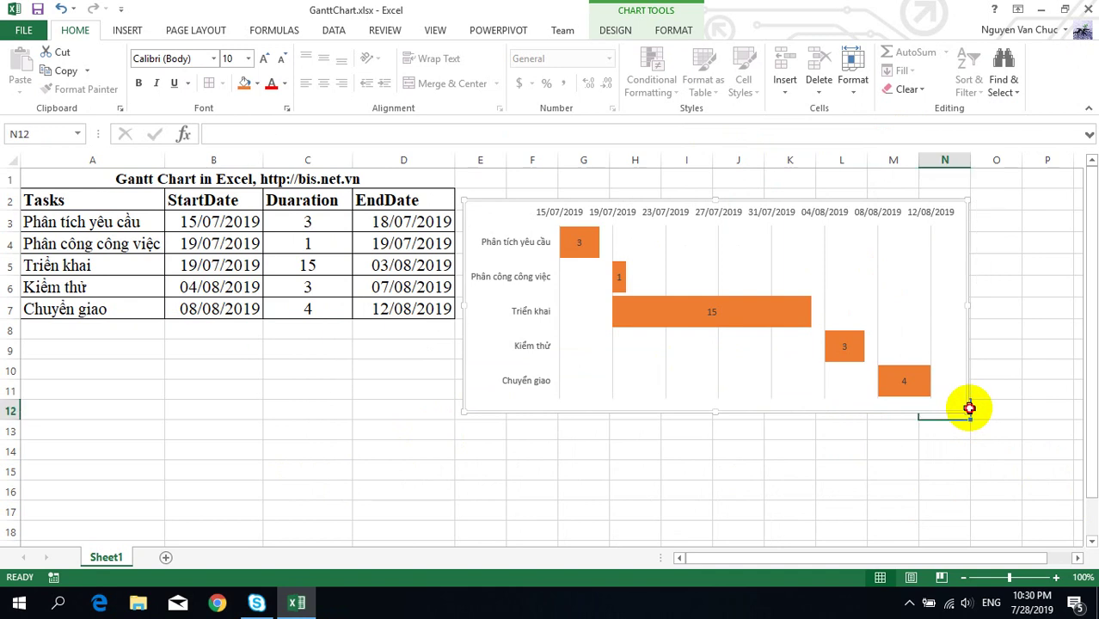
click(965, 409)
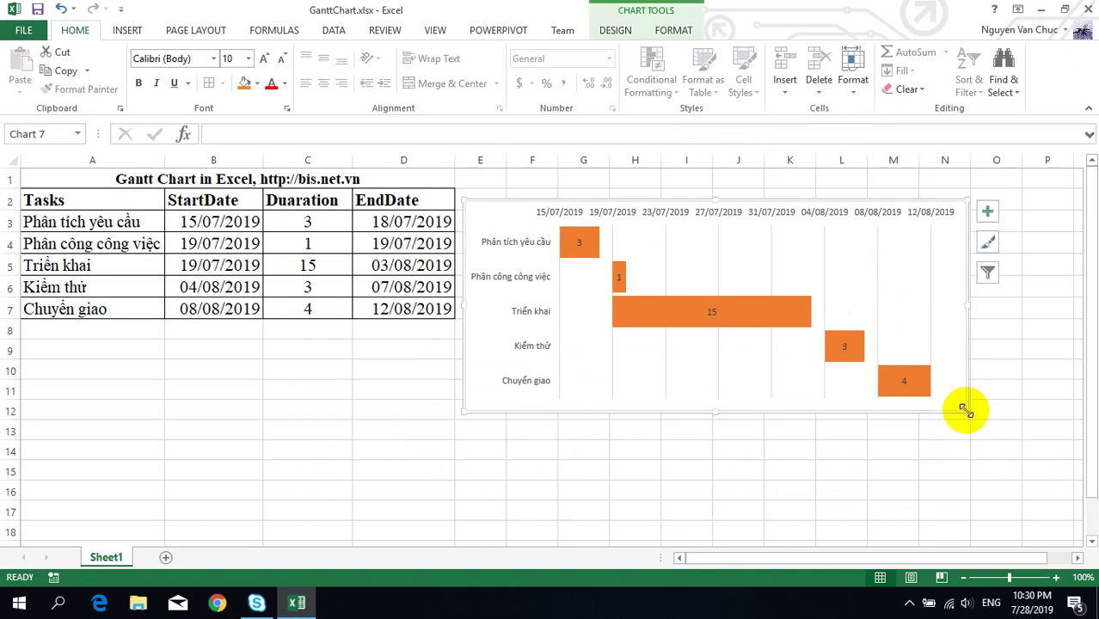
drag(965, 409, 1046, 419)
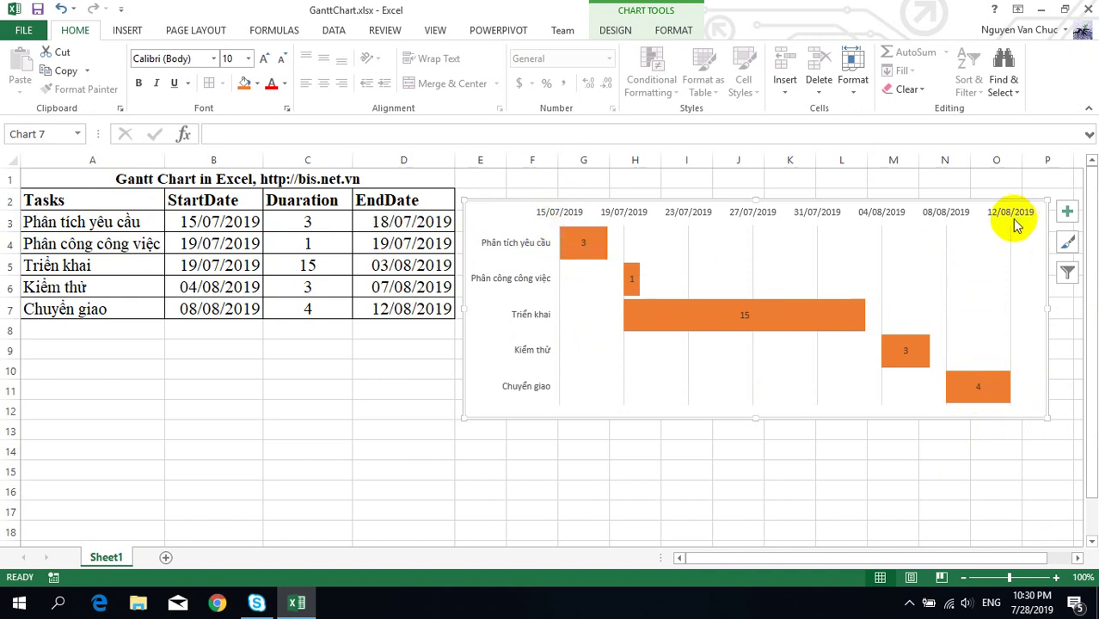
click(402, 311)
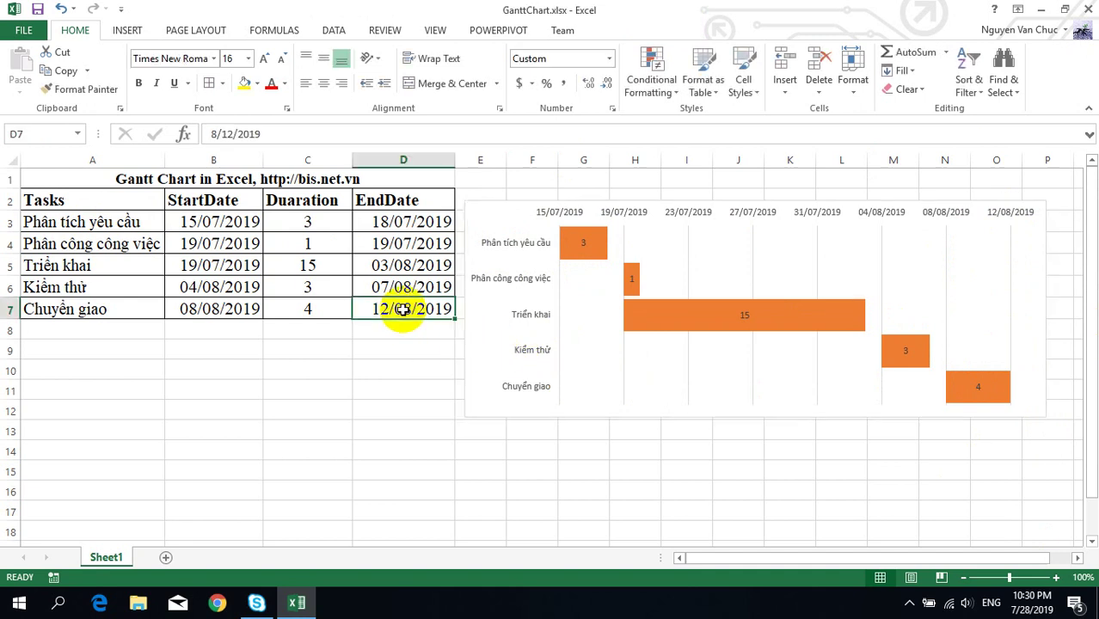
click(980, 386)
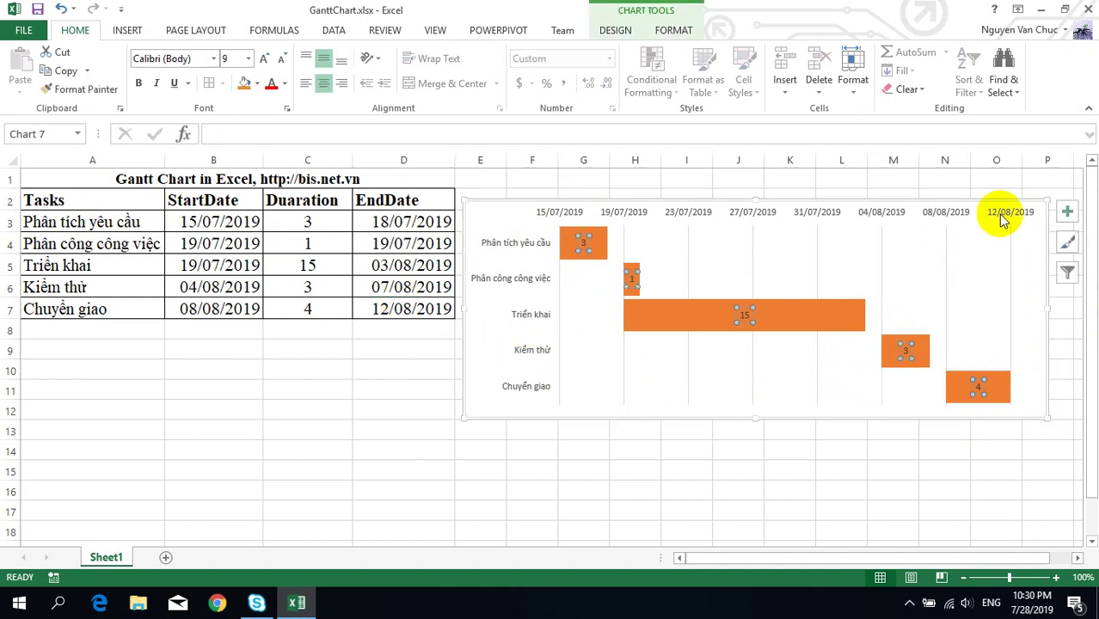
click(1000, 218)
click(540, 412)
drag(464, 419, 237, 456)
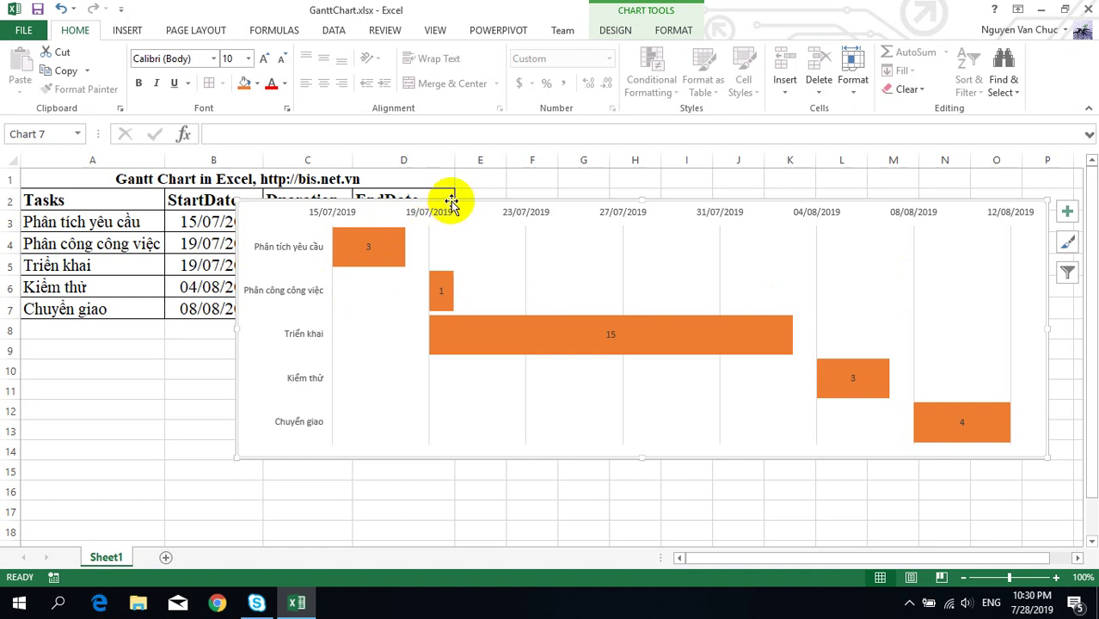
drag(478, 204, 353, 208)
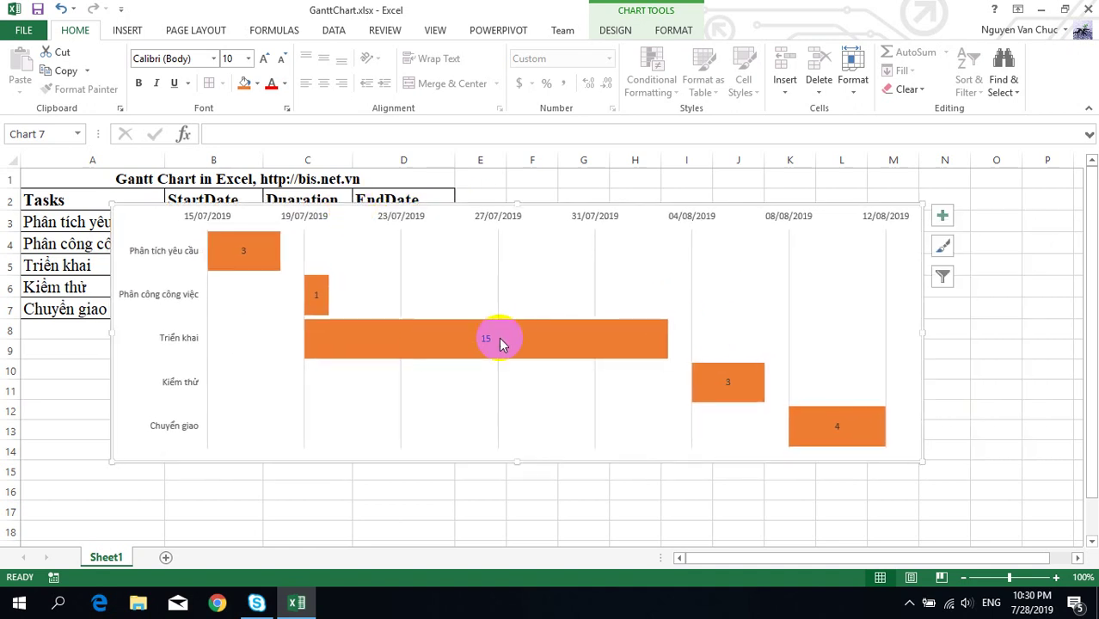